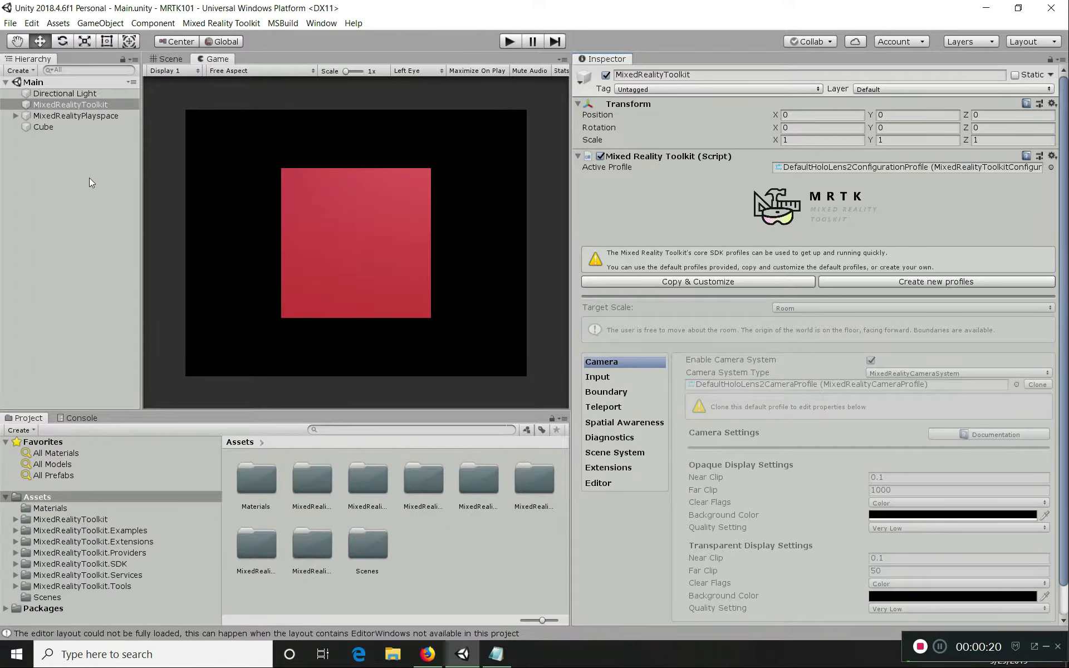
- Select the MixedRealityToolkit object and view the configuration profiles available for its Active Profile, leaving the picker without choosing another
left_click(103, 105)
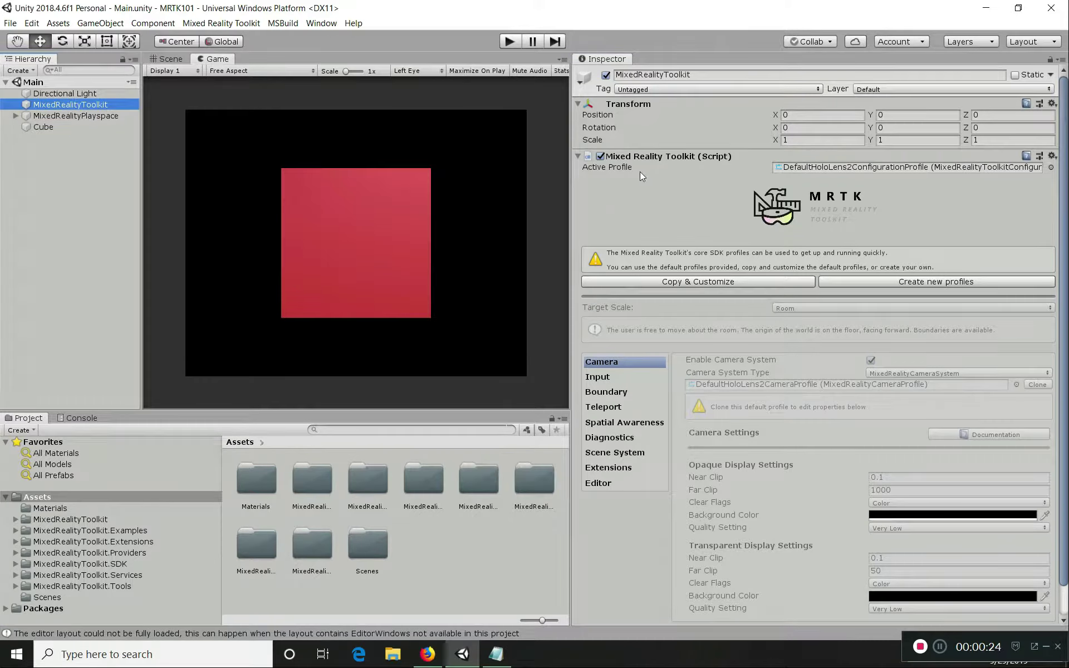
mouse_move(640, 172)
left_click(651, 153)
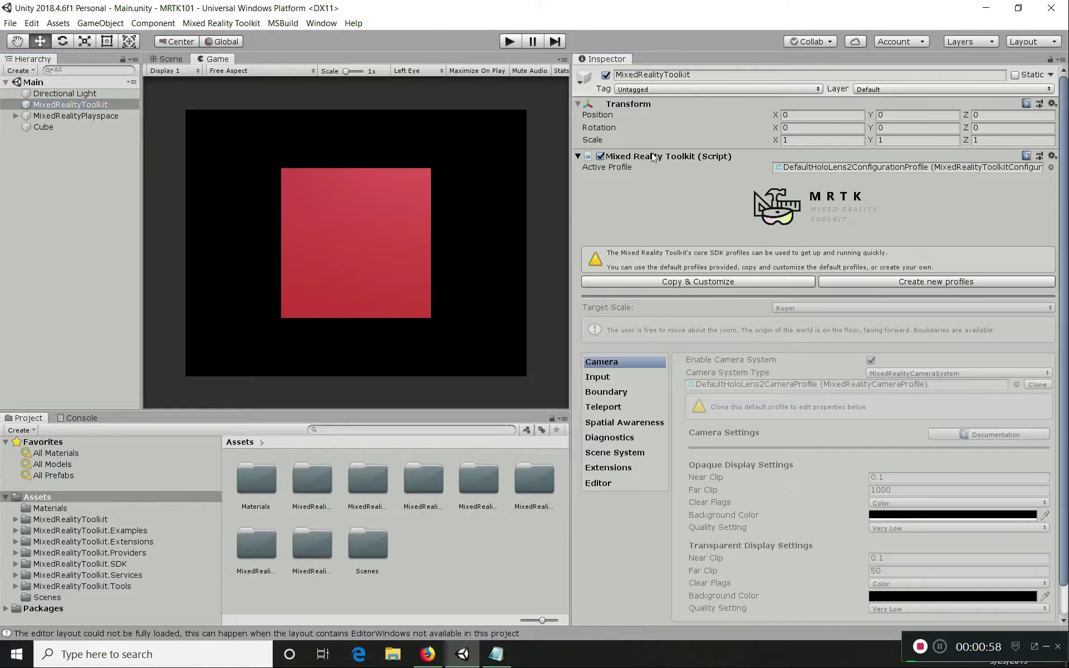
left_click(653, 154)
left_click(661, 154)
left_click(1051, 167)
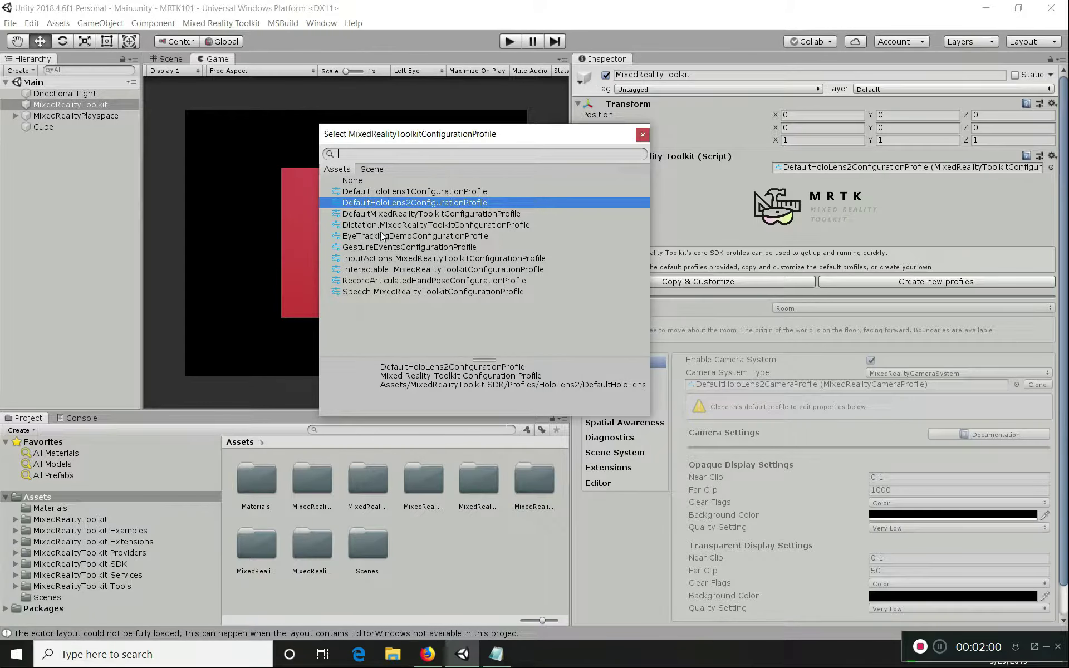
left_click(643, 135)
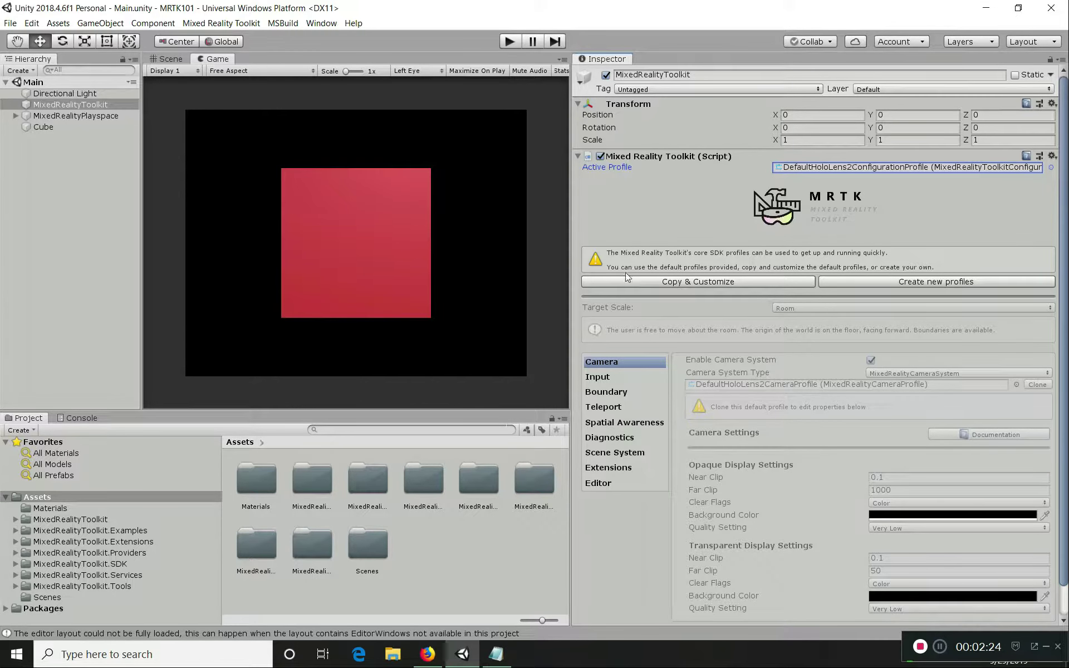
- Look through the profile's configuration categories from Input to Editor, ending on the Camera settings
scroll(628, 257, "down", 1)
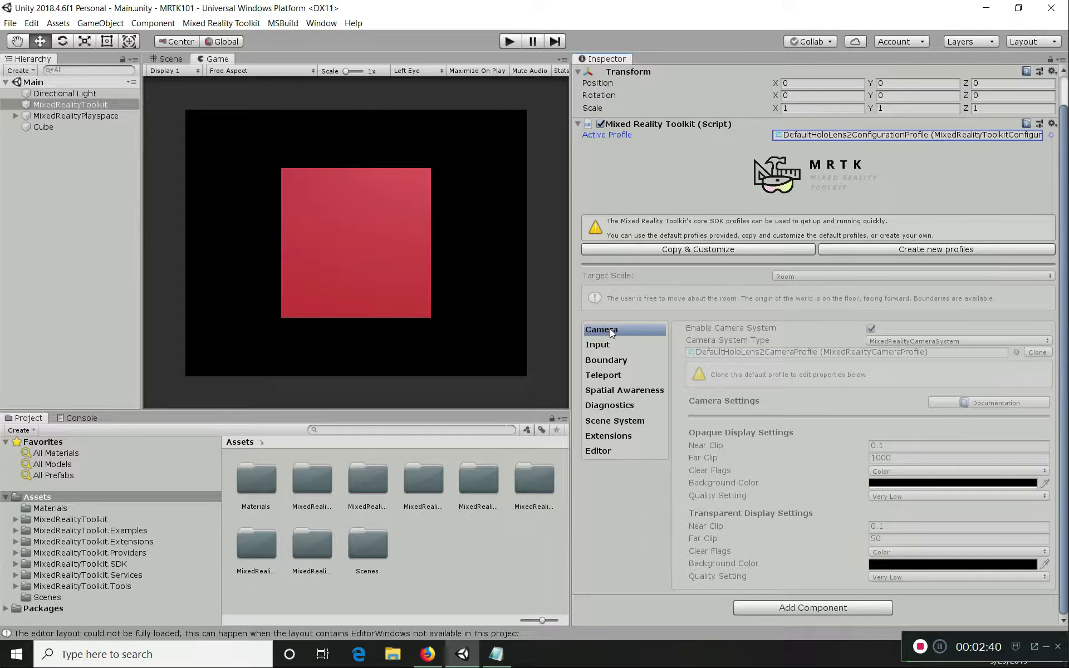
left_click(608, 348)
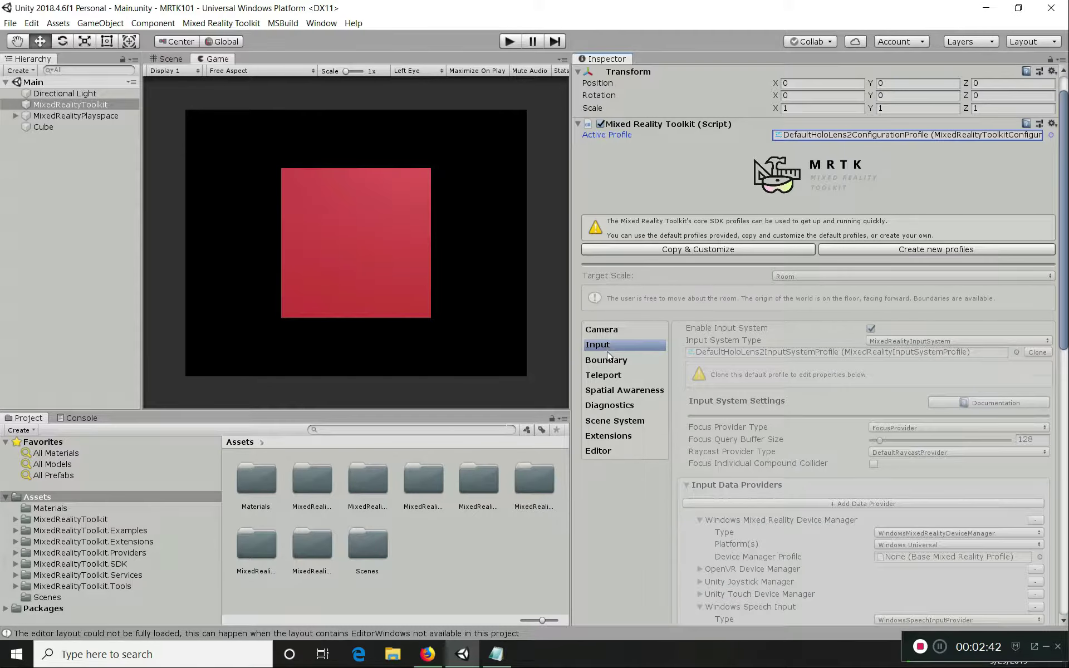
left_click(616, 362)
left_click(611, 375)
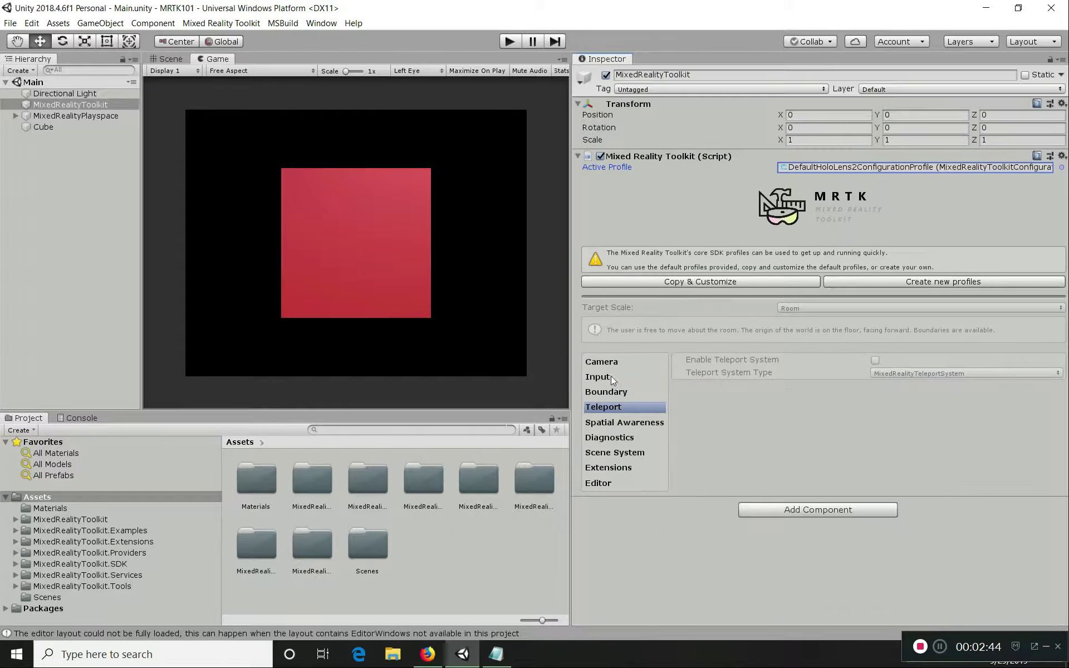
left_click(616, 423)
left_click(616, 440)
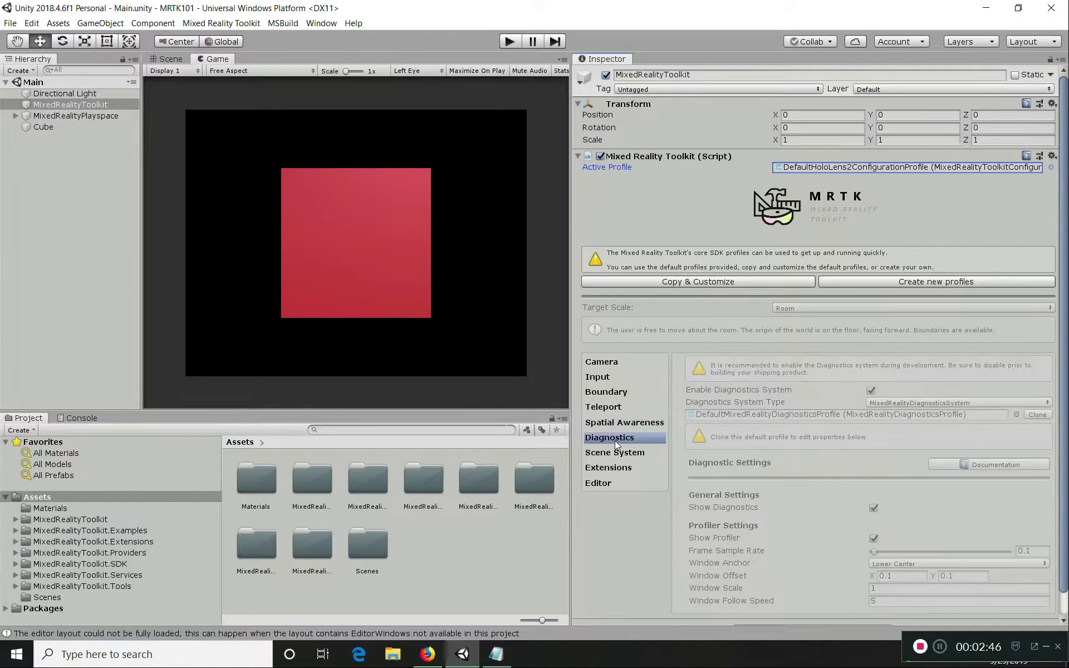
left_click(614, 455)
left_click(611, 468)
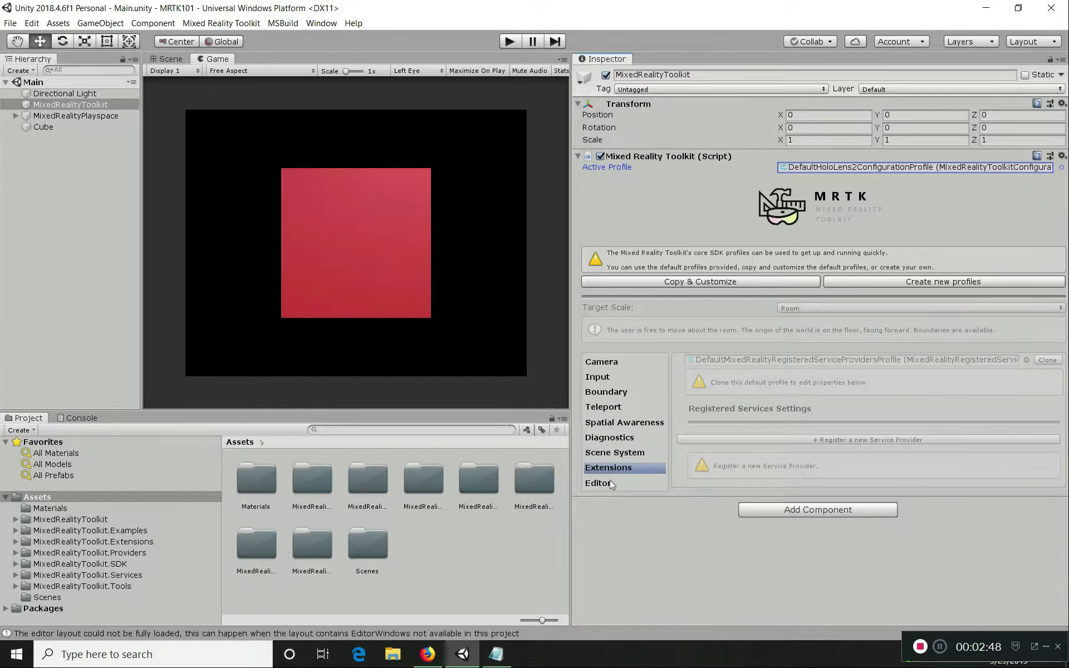
left_click(606, 484)
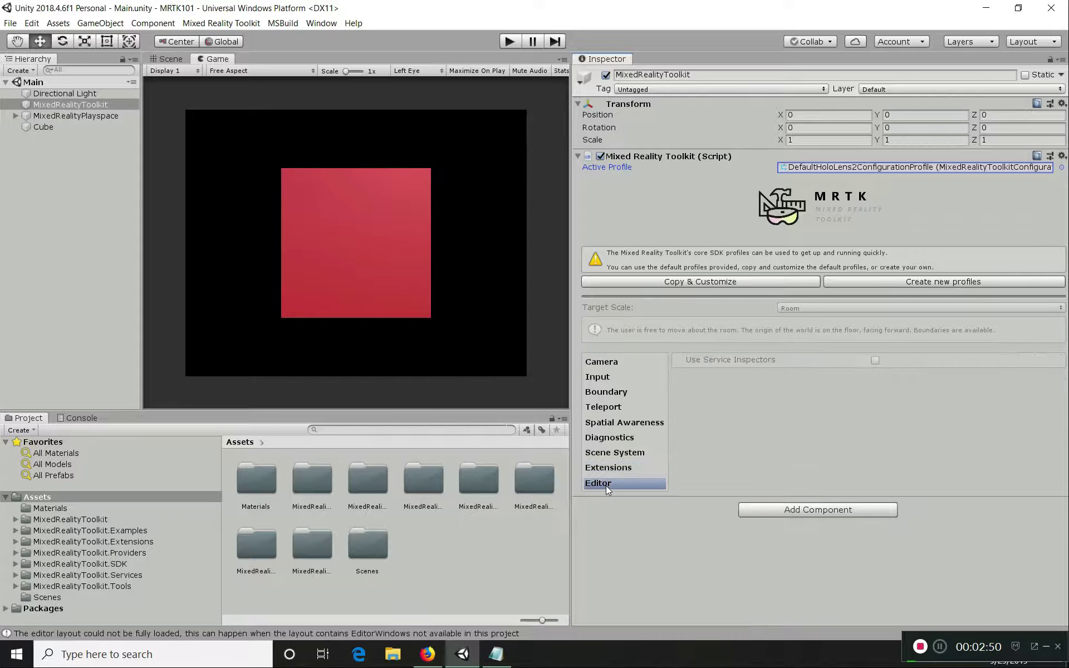
left_click(606, 362)
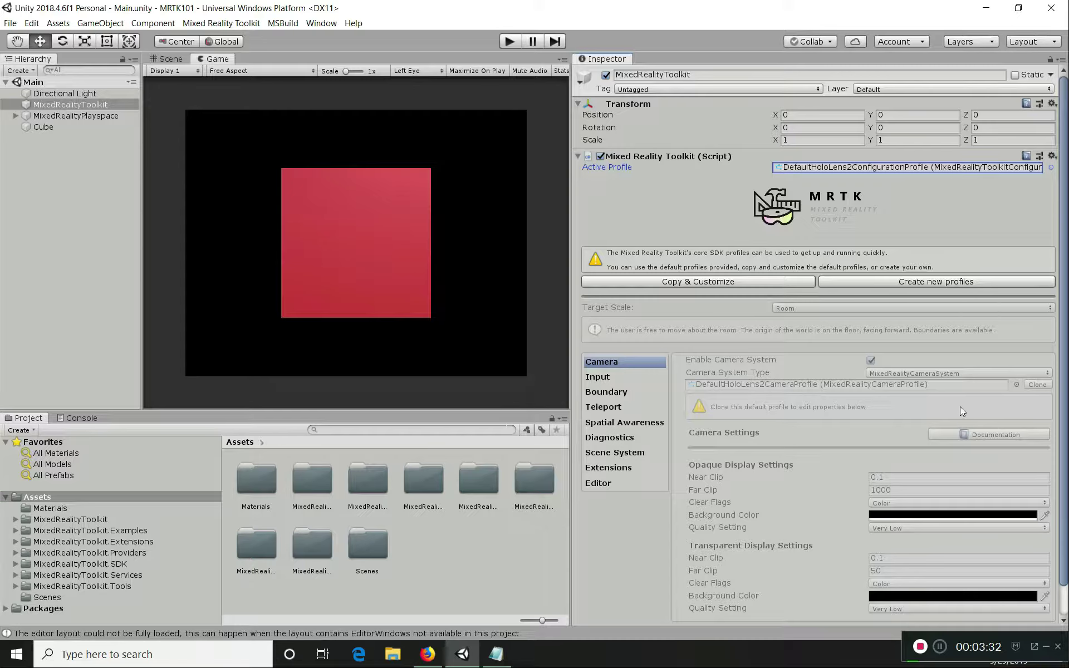
scroll(767, 479, "down", 2)
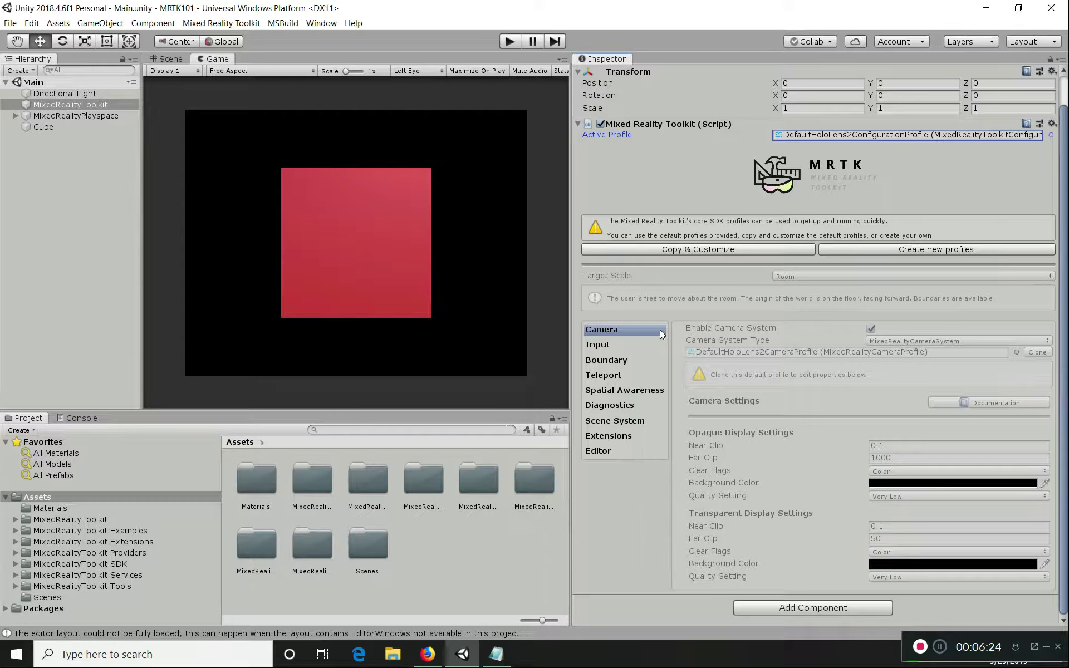
- Show the Input category and review its input system profile and general Input System Settings
left_click(603, 346)
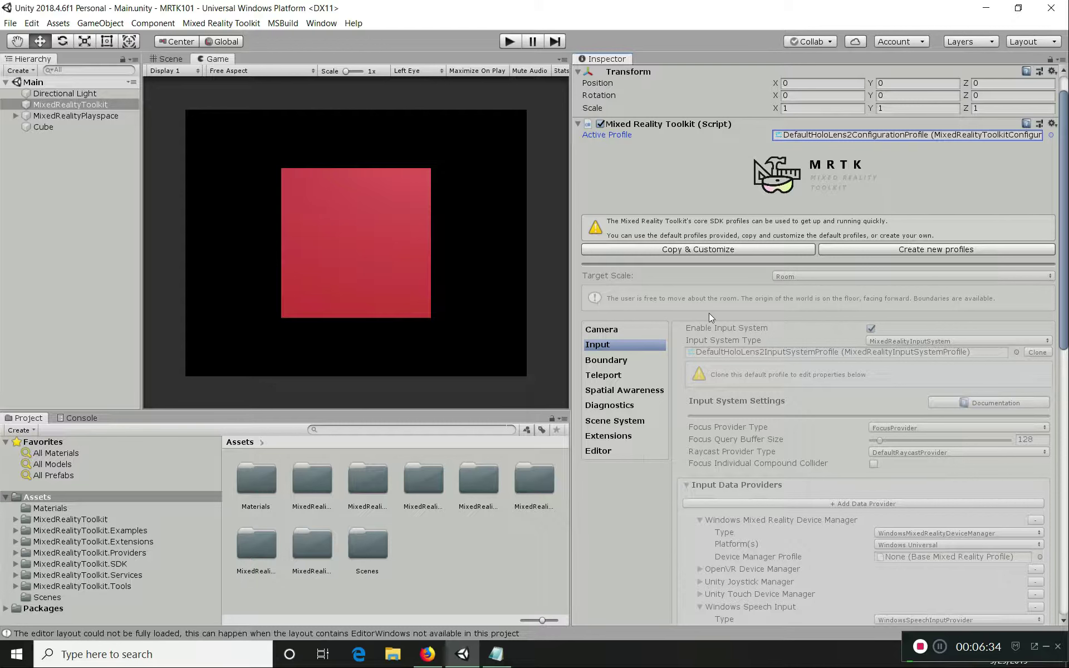
scroll(710, 313, "down", 3)
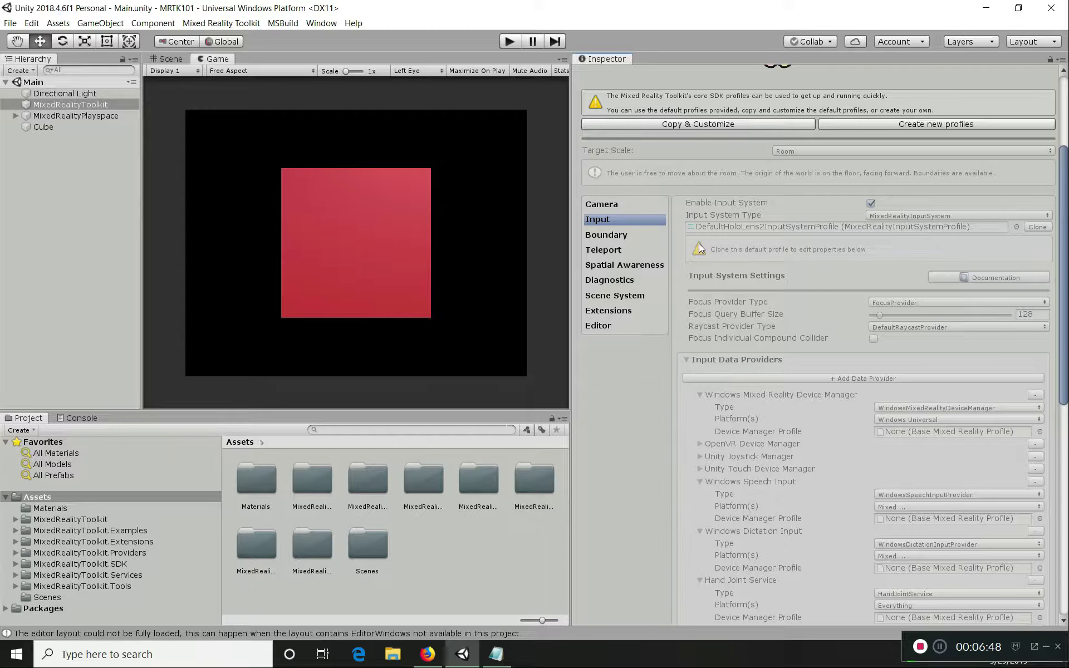
scroll(720, 296, "up", 3)
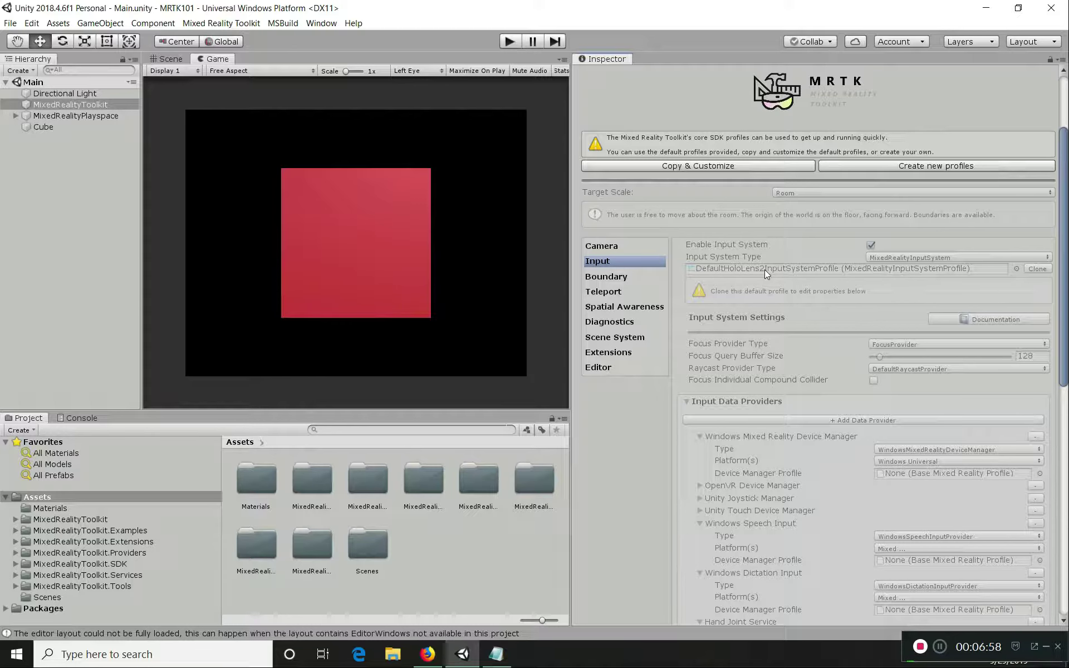
scroll(765, 269, "down", 1)
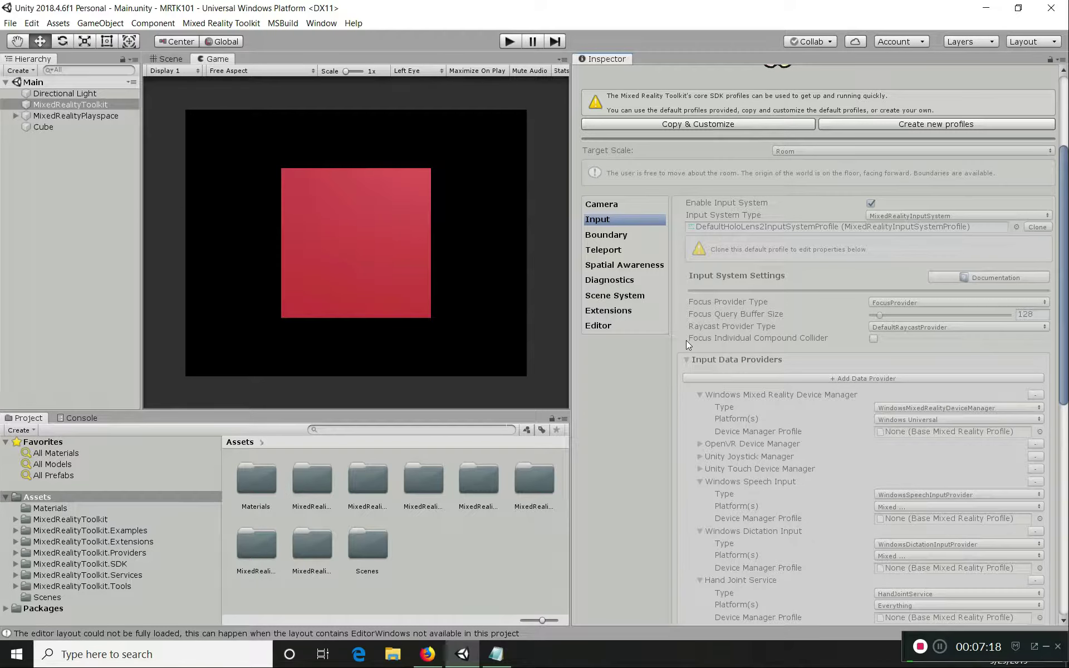
- Collapse the input data providers from Windows Mixed Reality Device Manager through Hand Joint Service, checking the device manager's details
scroll(686, 340, "down", 3)
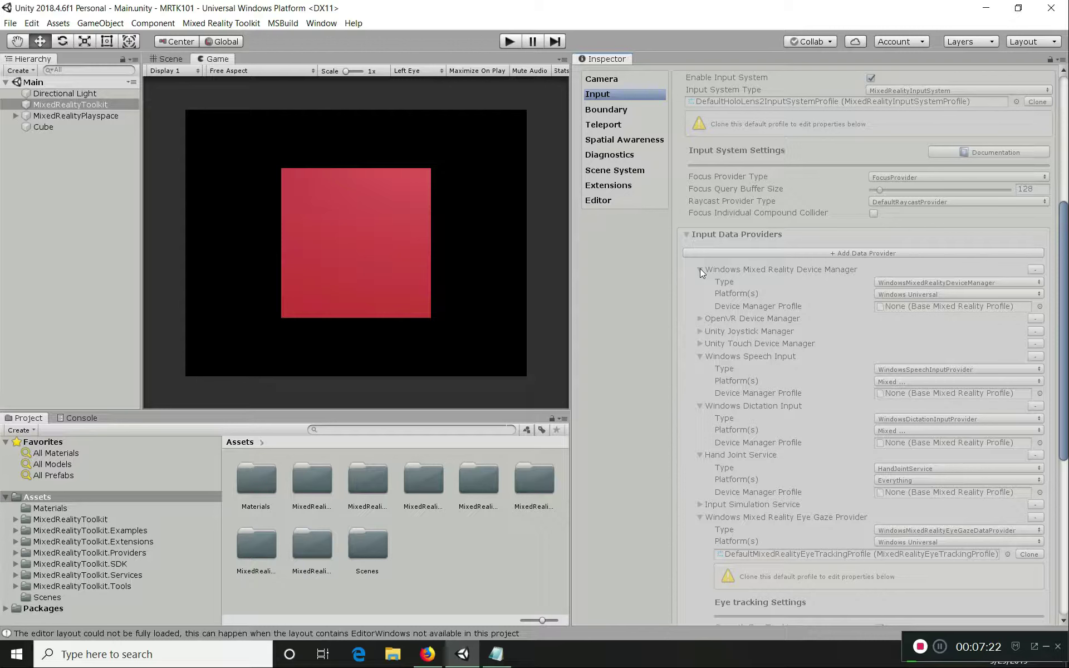
left_click(700, 270)
left_click(700, 318)
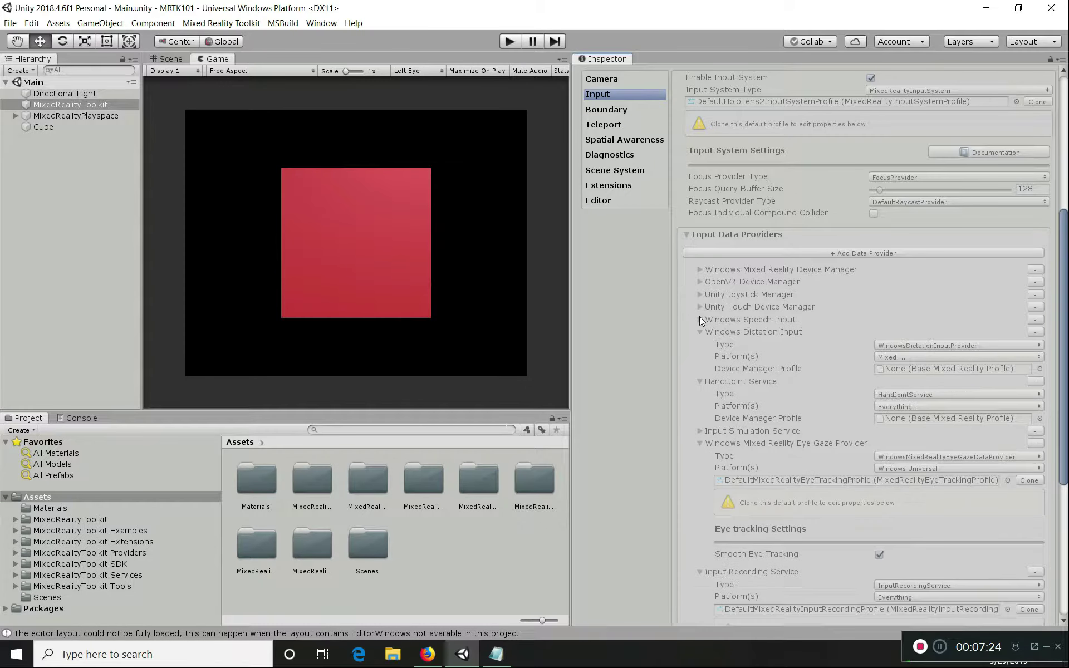
left_click(700, 332)
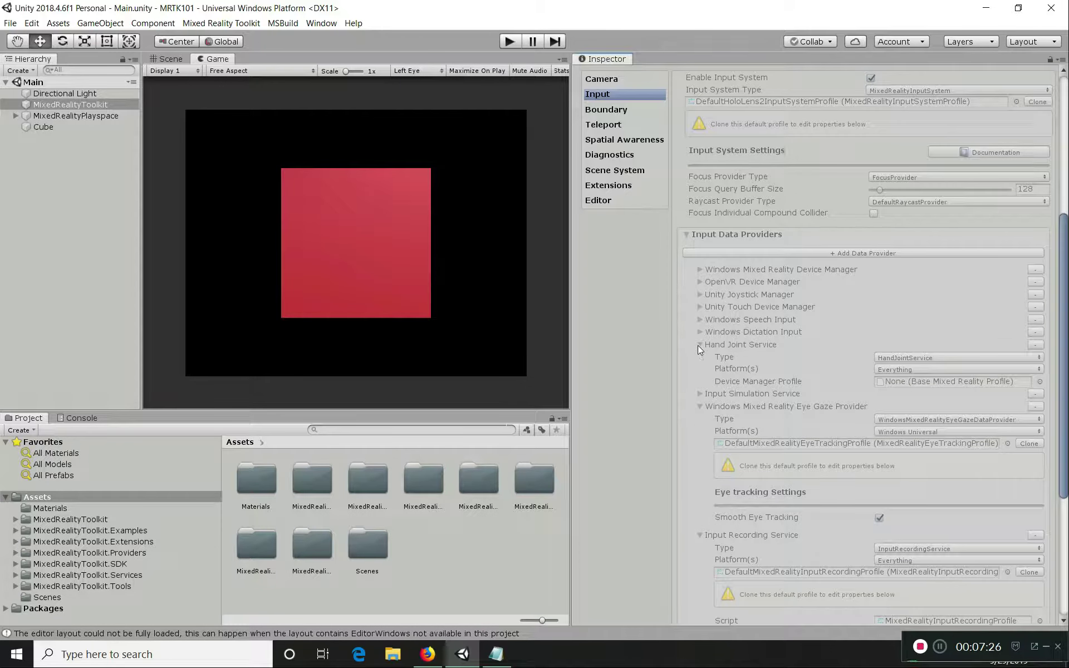
left_click(700, 345)
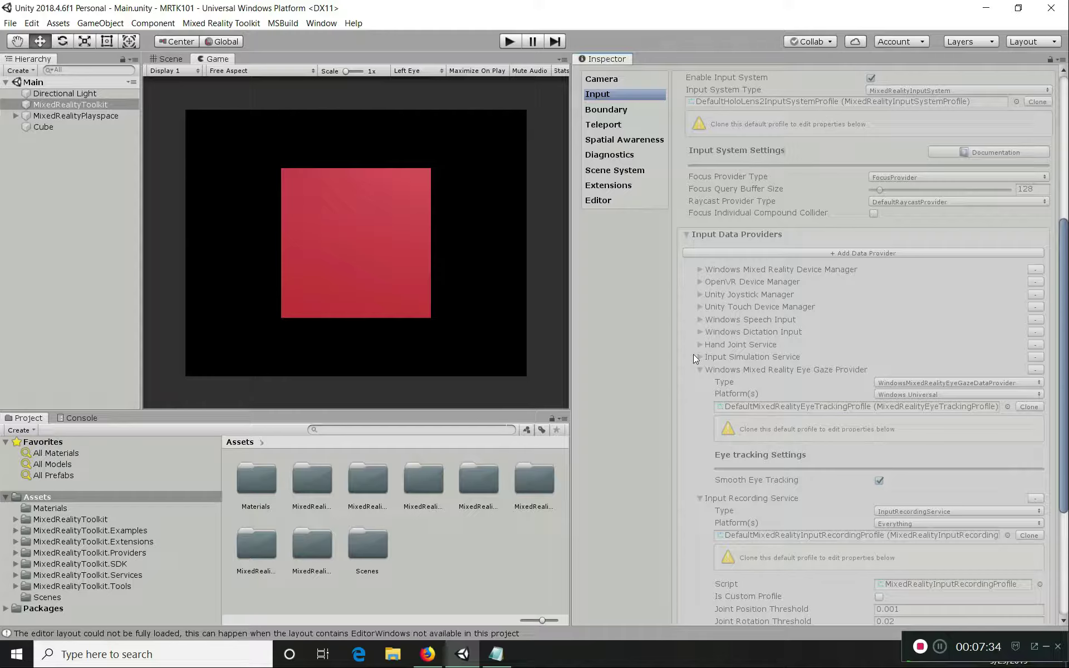
left_click(695, 356)
left_click(700, 269)
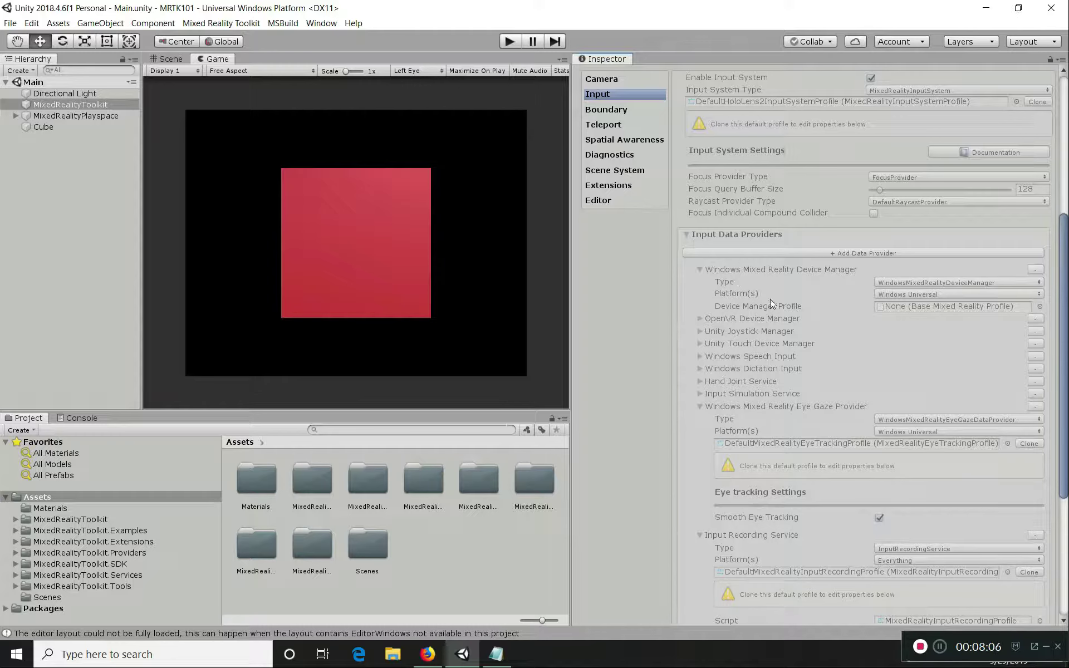
left_click(700, 269)
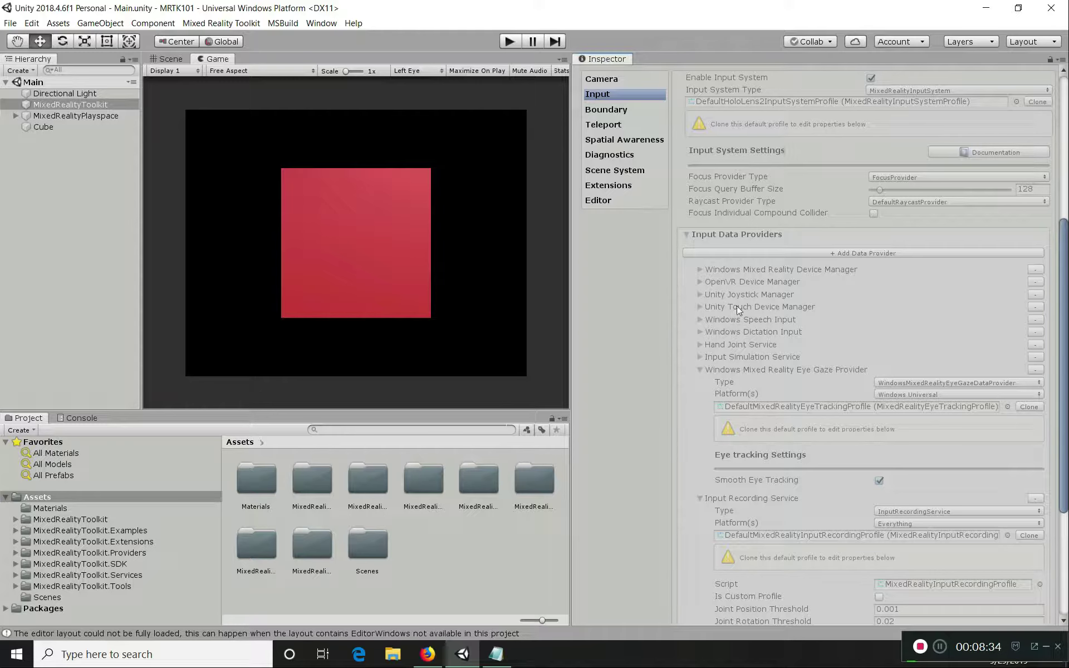
- Expand the Input Simulation Service provider and examine its simulation profile and Camera Control settings
scroll(696, 308, "down", 2)
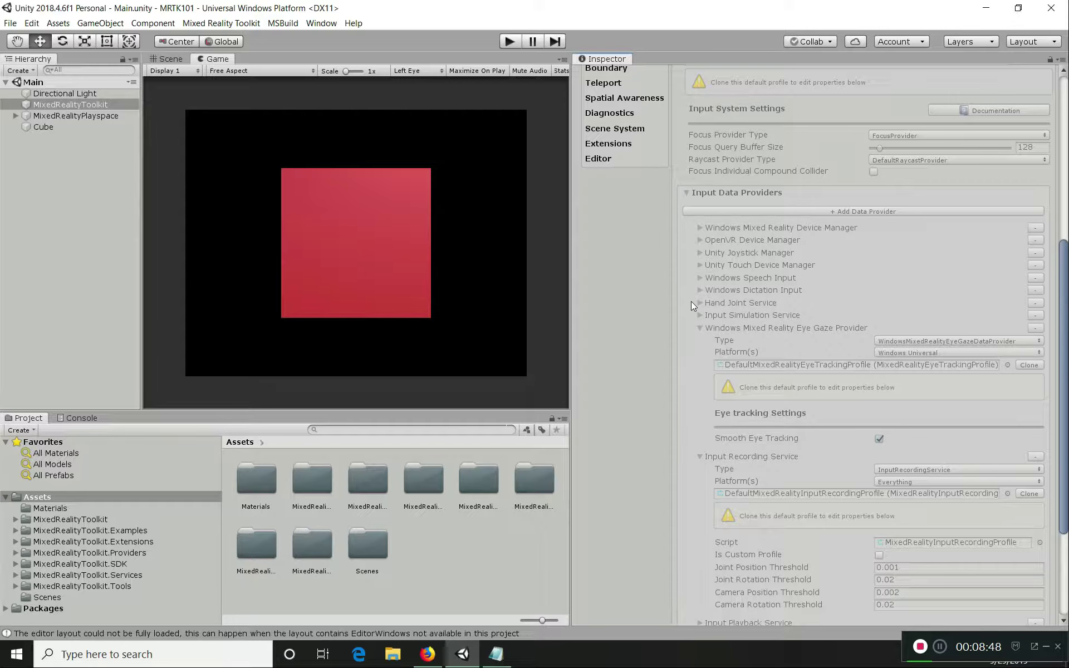
scroll(691, 301, "down", 2)
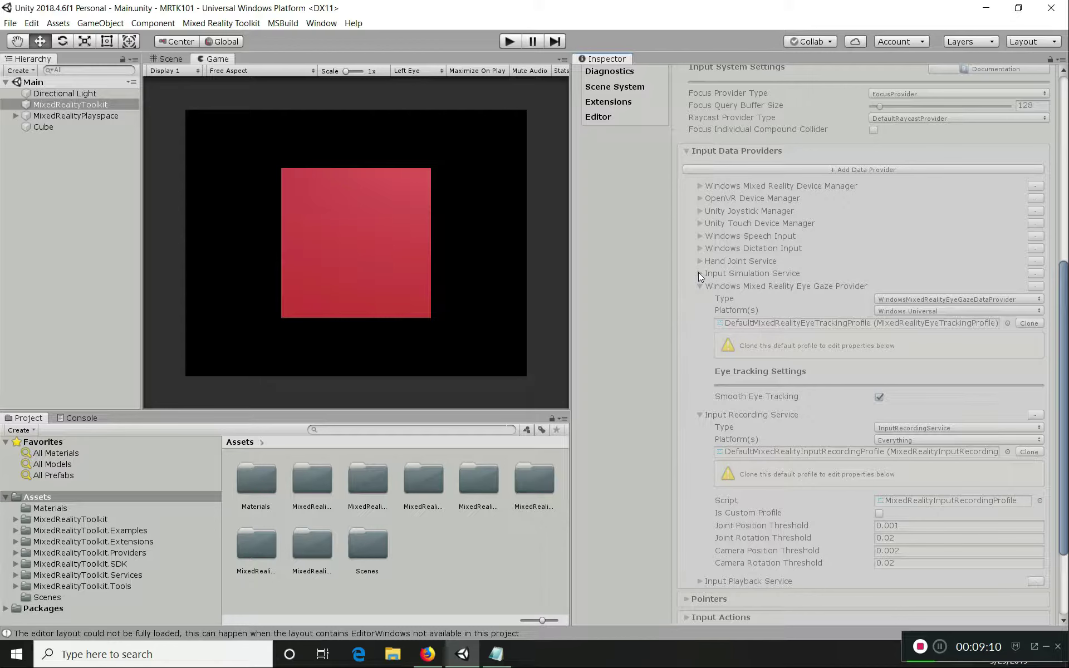
left_click(699, 272)
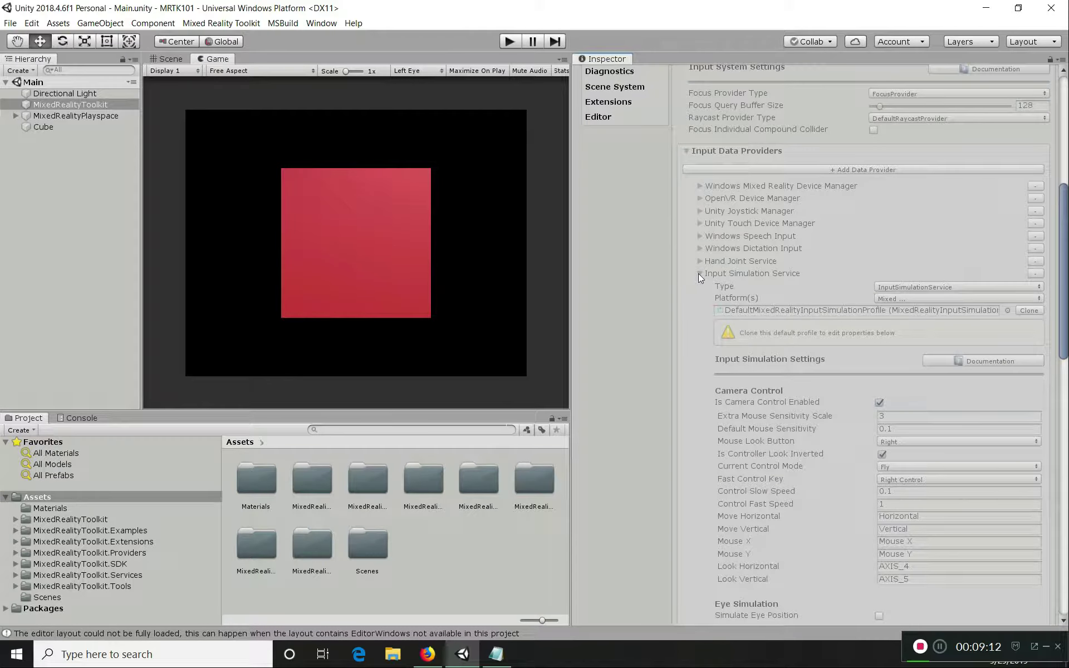
scroll(699, 274, "down", 3)
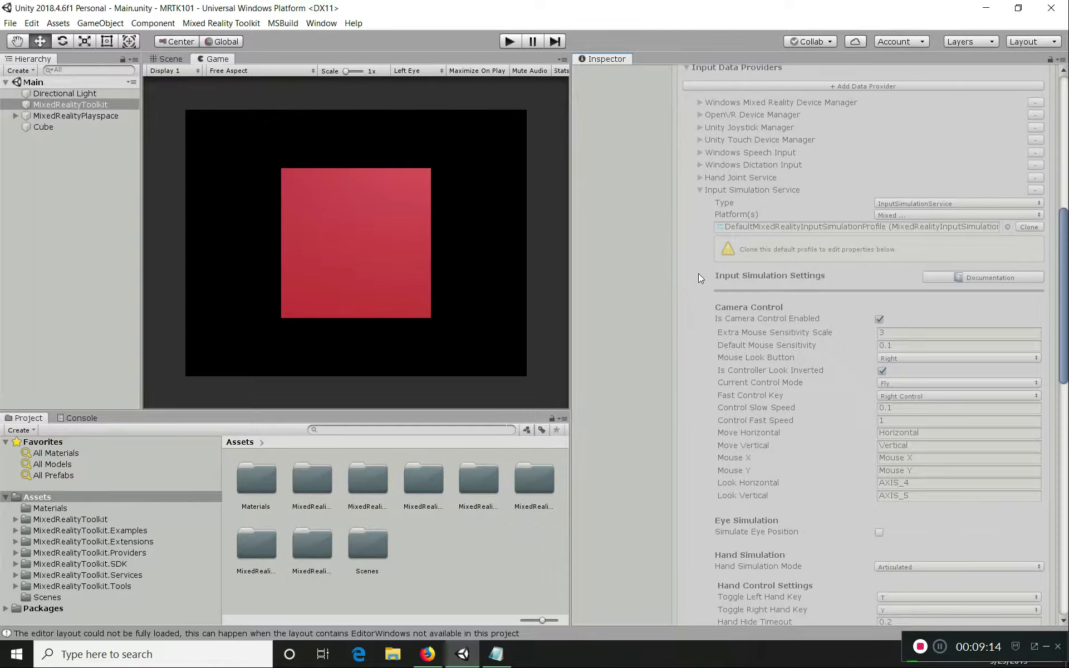
scroll(698, 273, "down", 2)
scroll(698, 273, "down", 3)
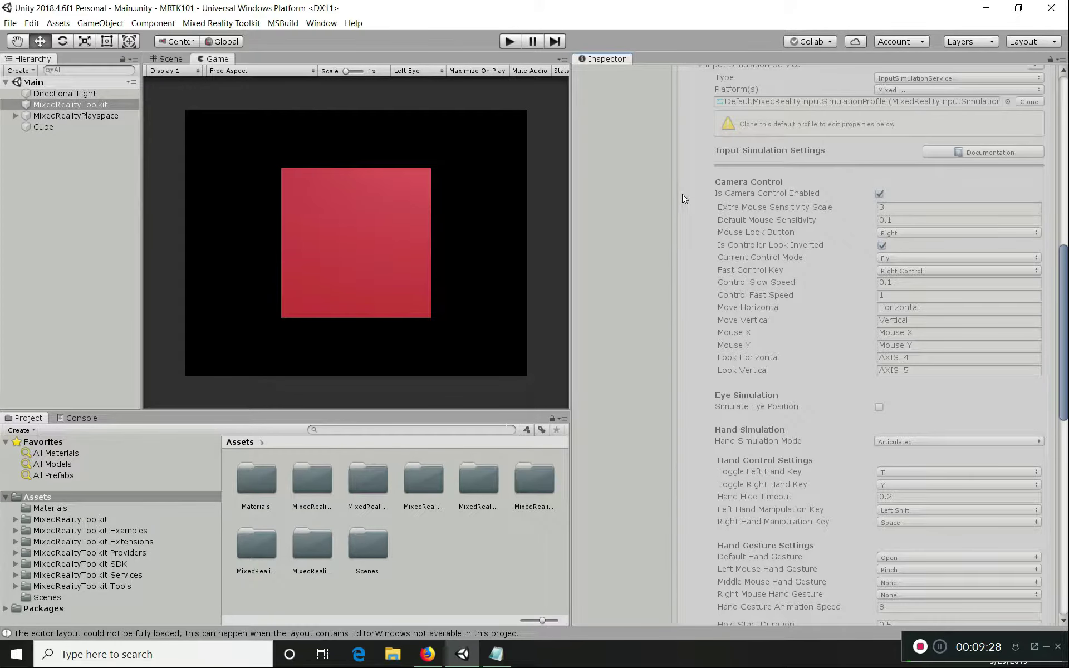
scroll(724, 189, "up", 4)
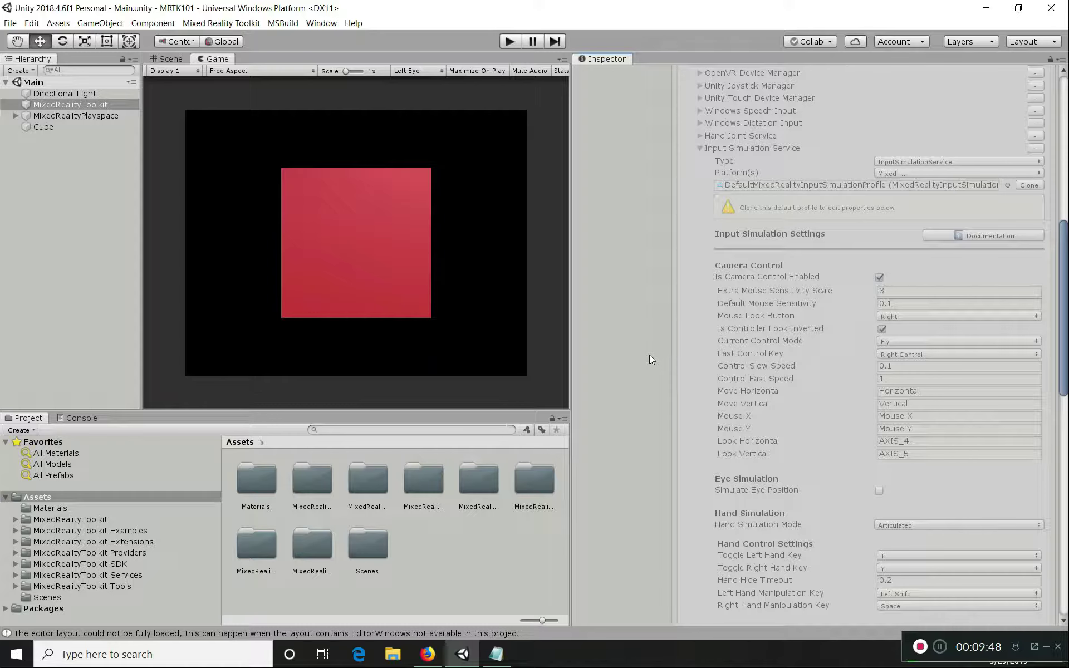
scroll(650, 355, "down", 4)
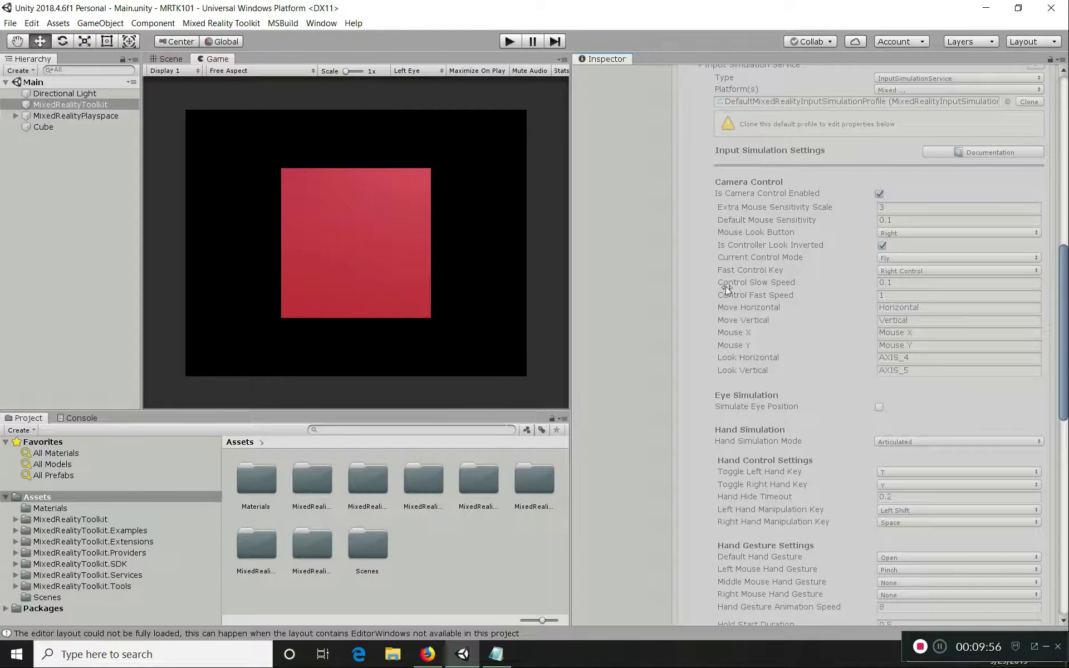
- Examine the Input Simulation Service's eye simulation, hand control, hand gesture, hand placement and hand rotation settings
scroll(660, 289, "down", 3)
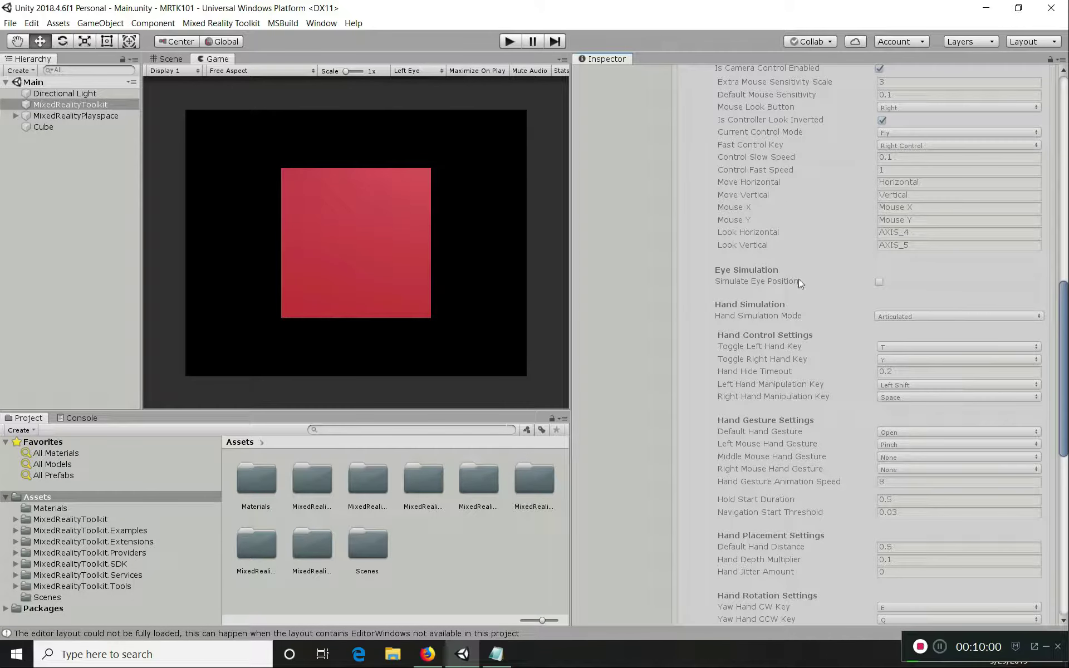
left_click(879, 284)
scroll(704, 285, "down", 2)
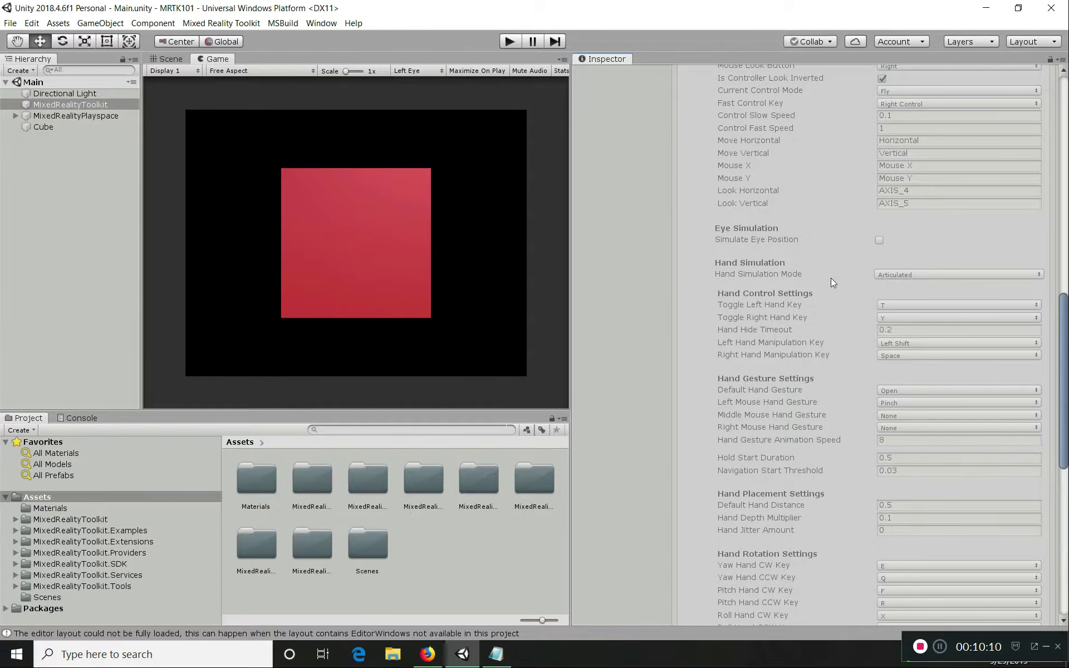
scroll(753, 277, "down", 3)
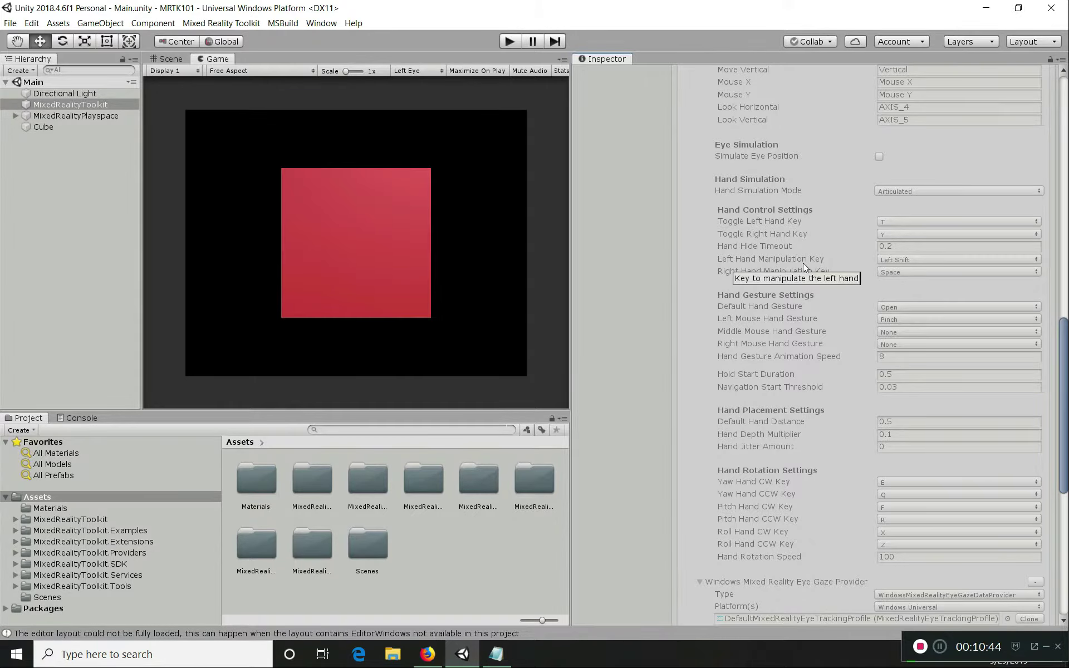
scroll(787, 264, "down", 2)
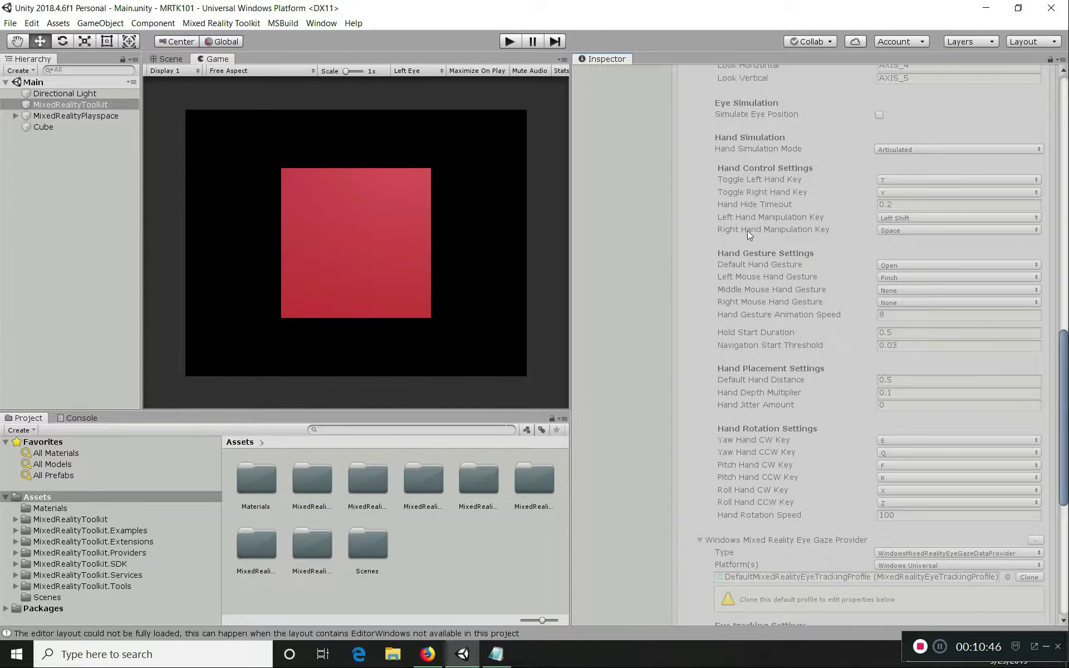
scroll(699, 229, "down", 2)
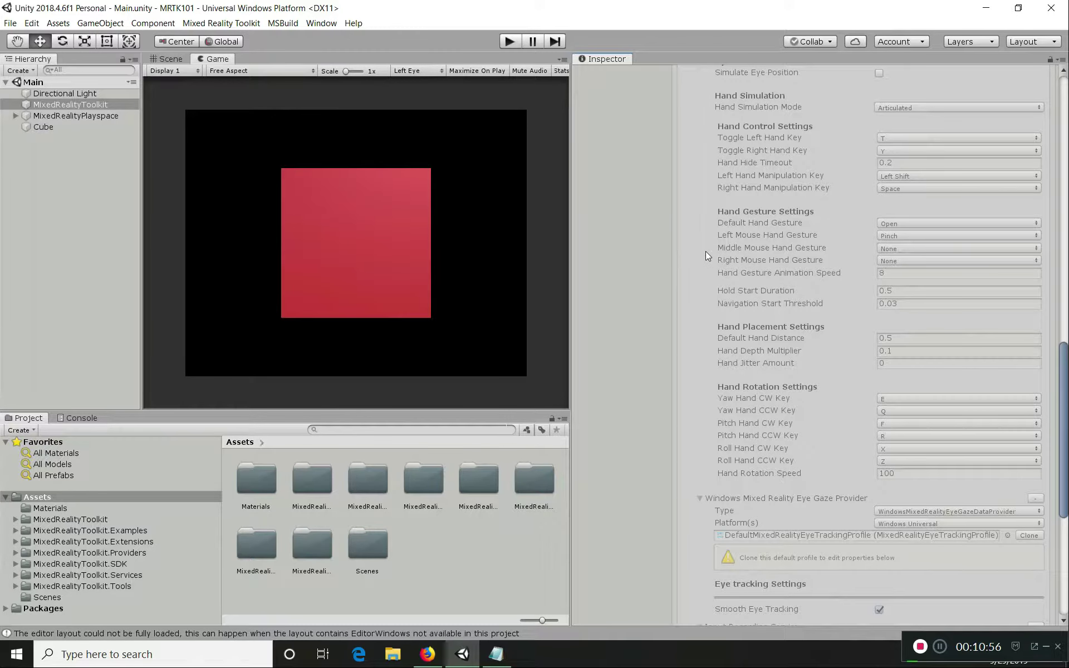
scroll(703, 252, "down", 3)
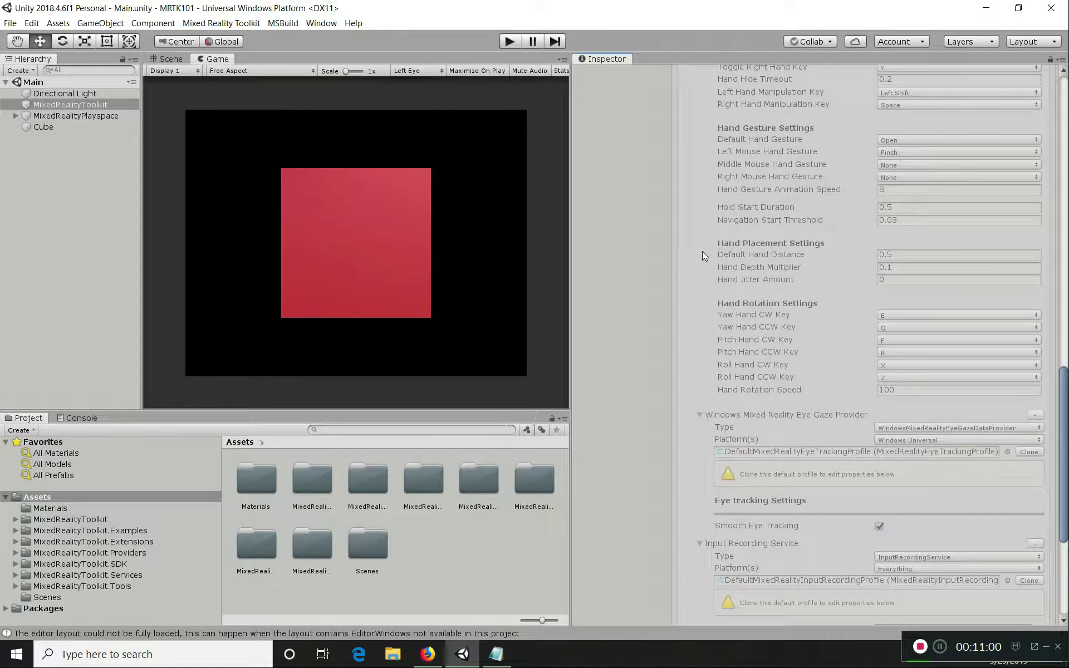
- Examine the Windows Mixed Reality Eye Gaze Provider and Input Recording Service settings, and expand the Input Playback Service
scroll(698, 277, "down", 3)
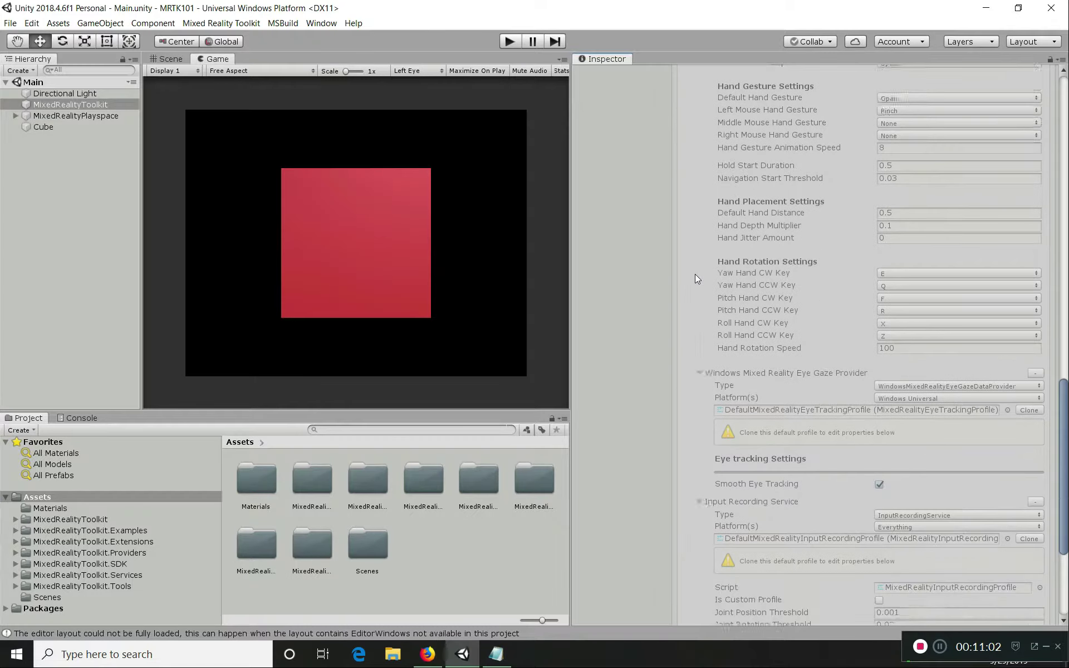
scroll(695, 275, "down", 5)
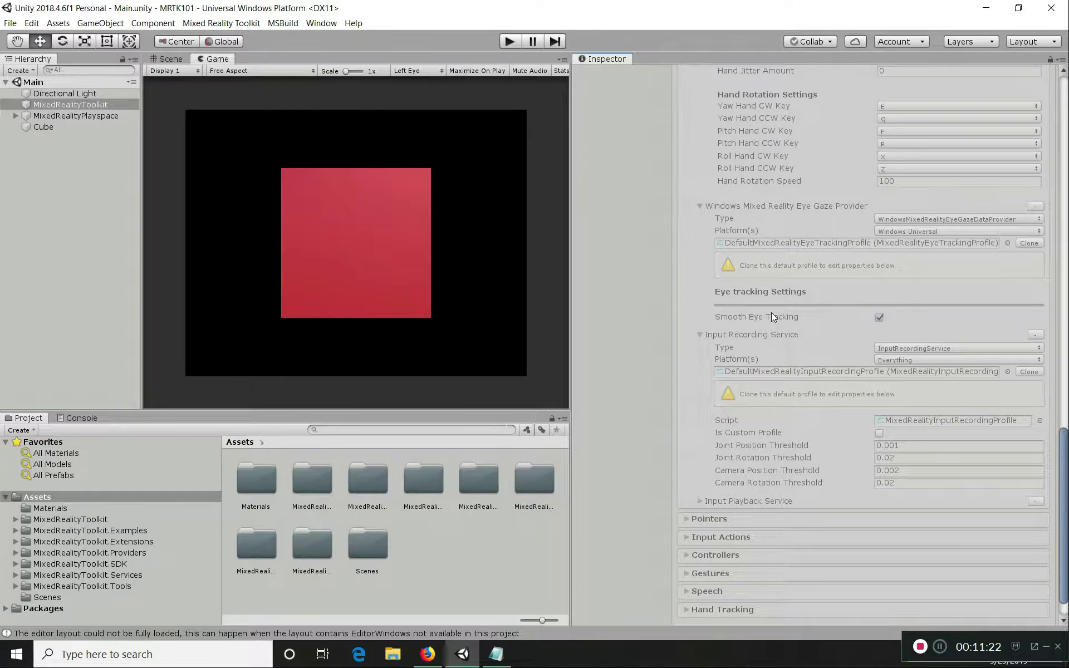
mouse_move(771, 314)
scroll(698, 249, "down", 2)
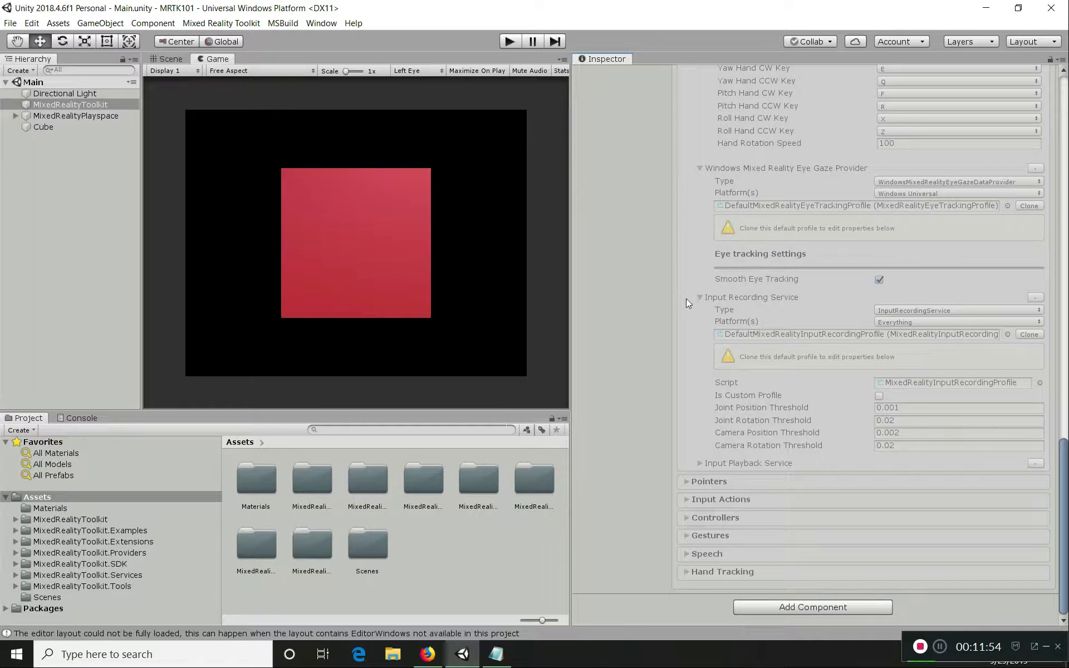
left_click(701, 461)
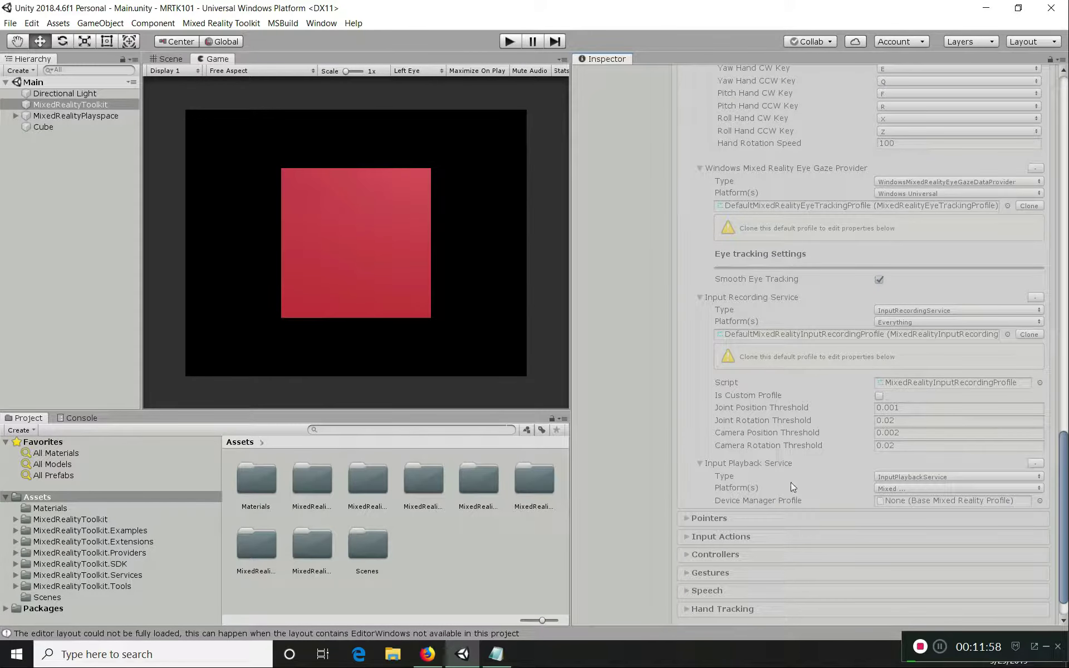
scroll(737, 403, "down", 1)
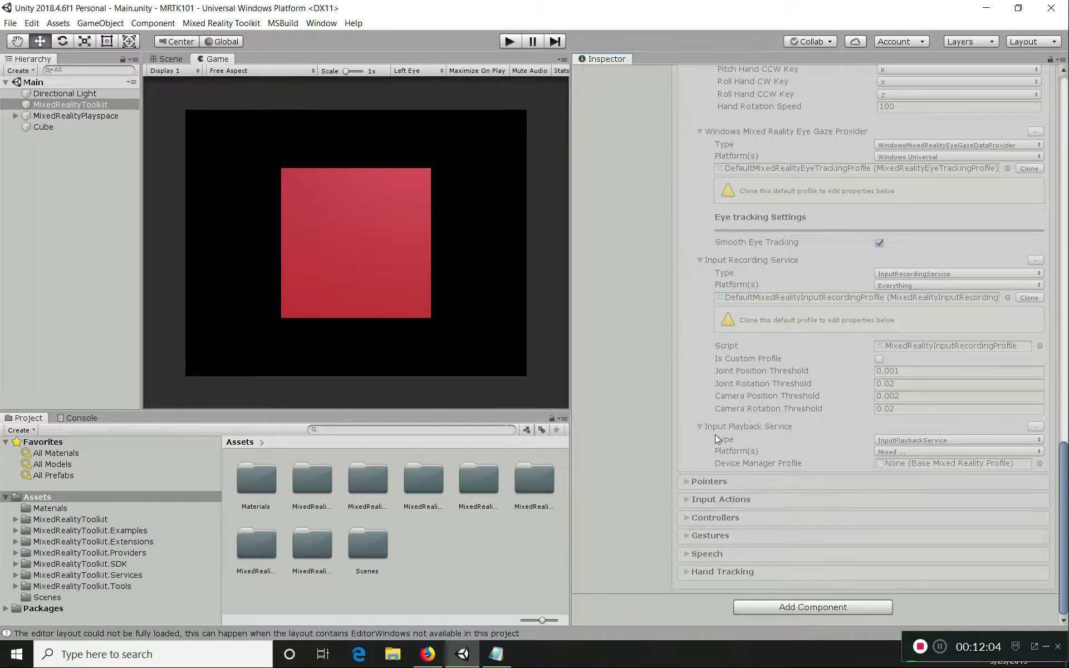
- Collapse the Input Data Providers section and expand Pointers to review its pointer profile and Gaze Settings
scroll(693, 354, "up", 3)
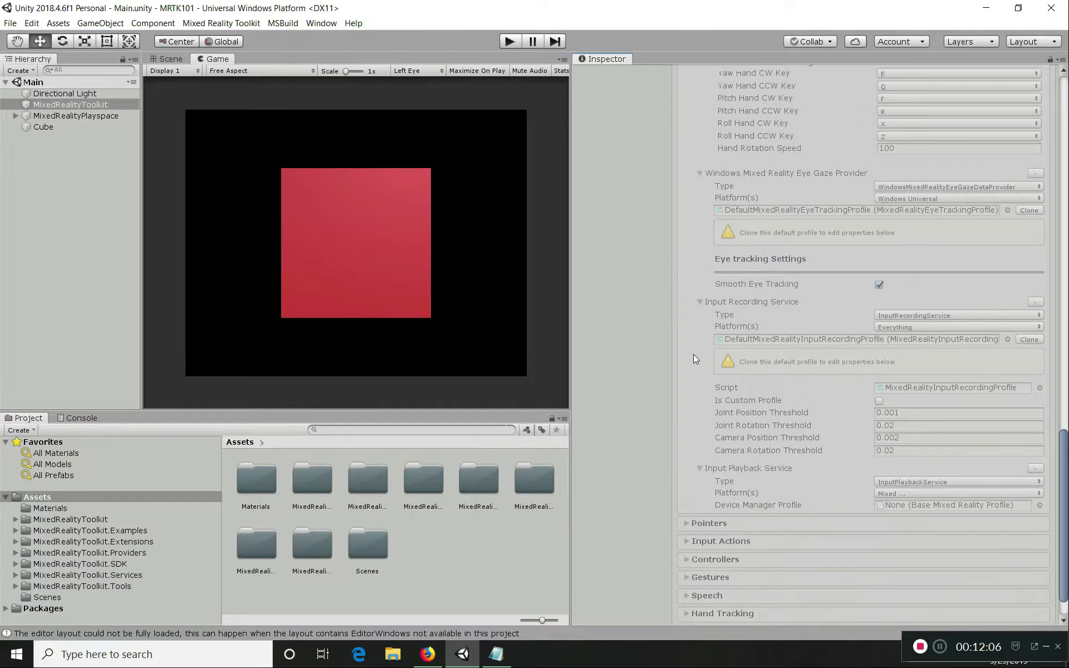
scroll(694, 355, "up", 15)
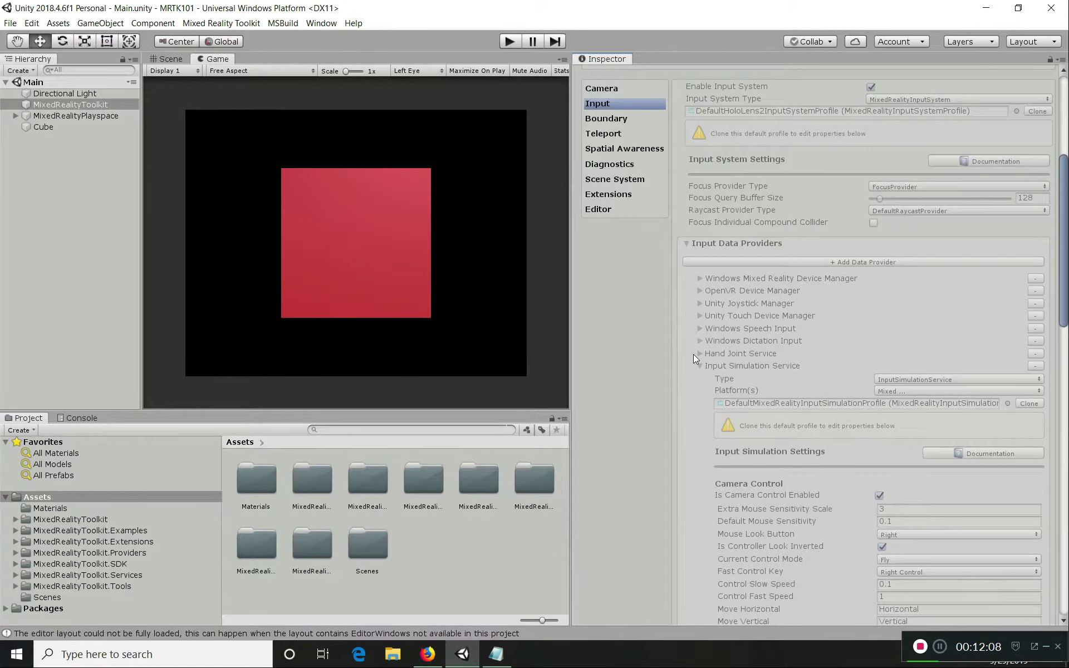
left_click(687, 244)
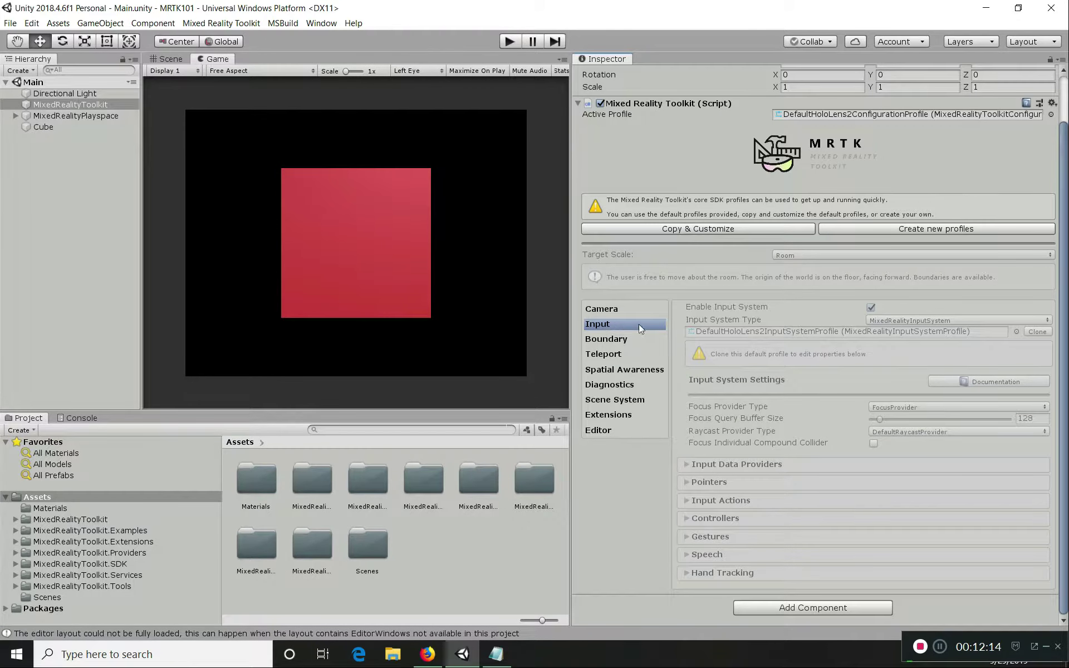
left_click(686, 483)
scroll(720, 474, "down", 5)
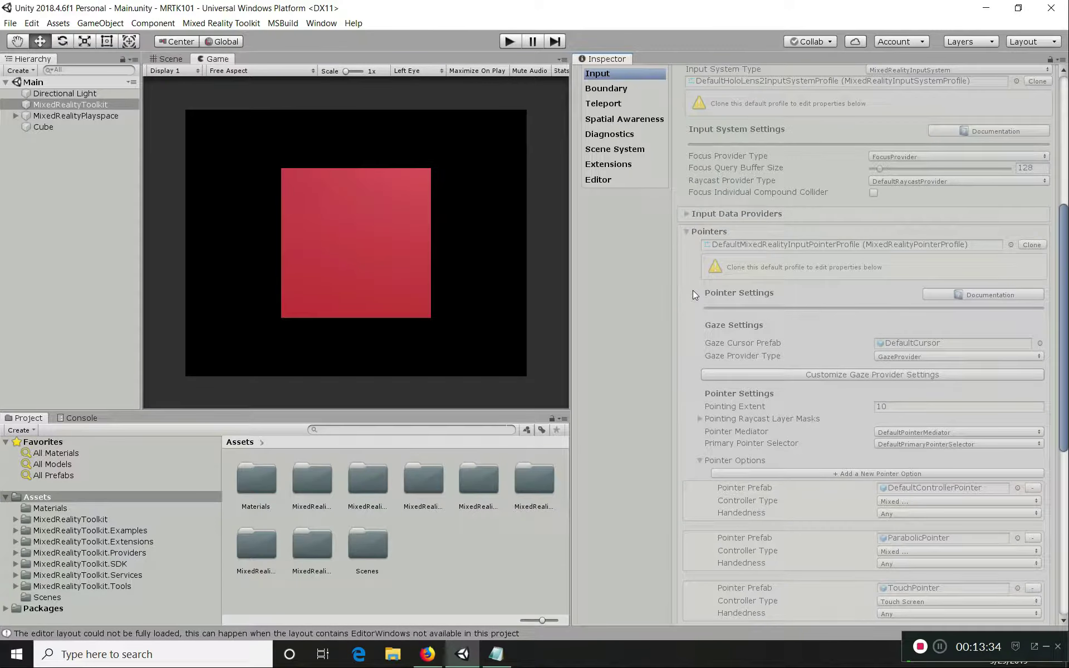
scroll(693, 290, "down", 3)
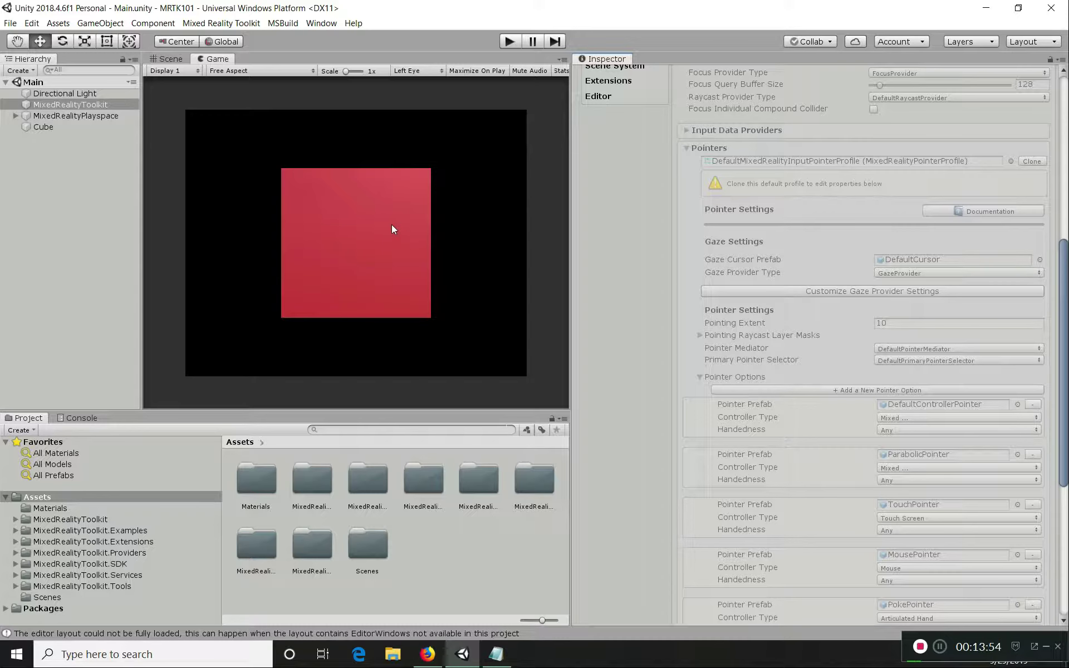
- Run the scene, move the camera forward, backward and sideways around the cube to check the gaze cursor, and stop it
left_click(507, 40)
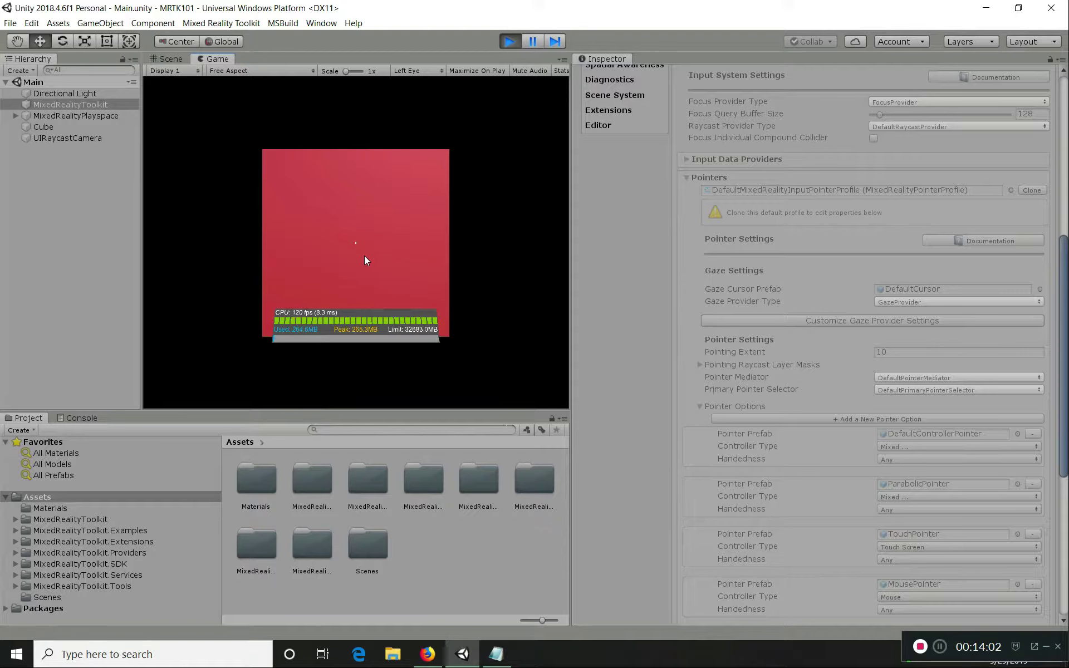
key("w")
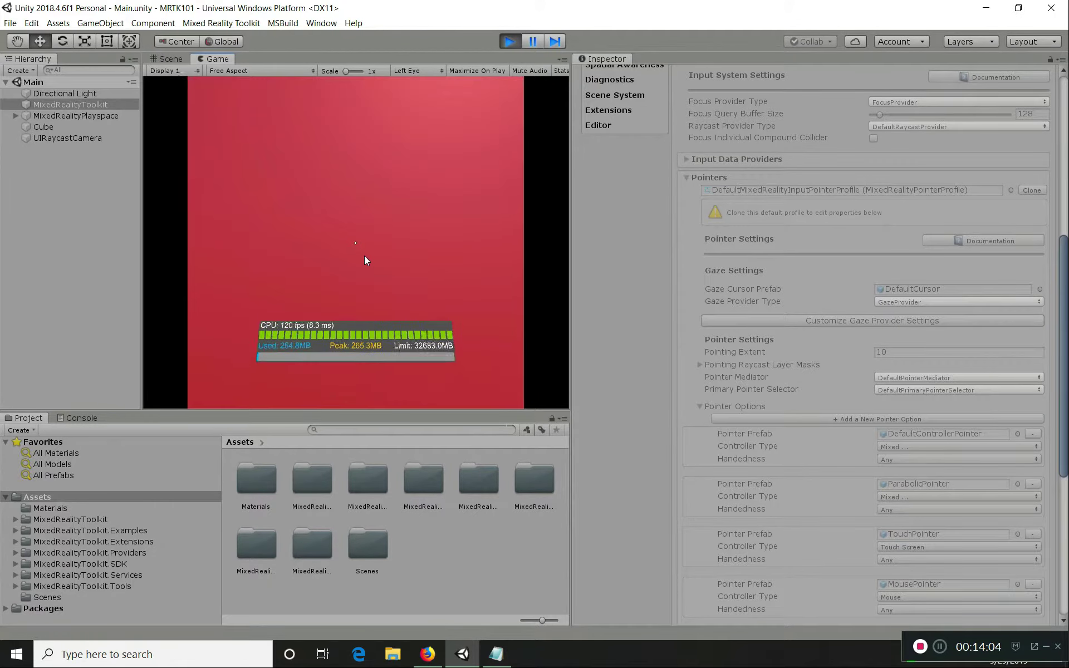
key("w")
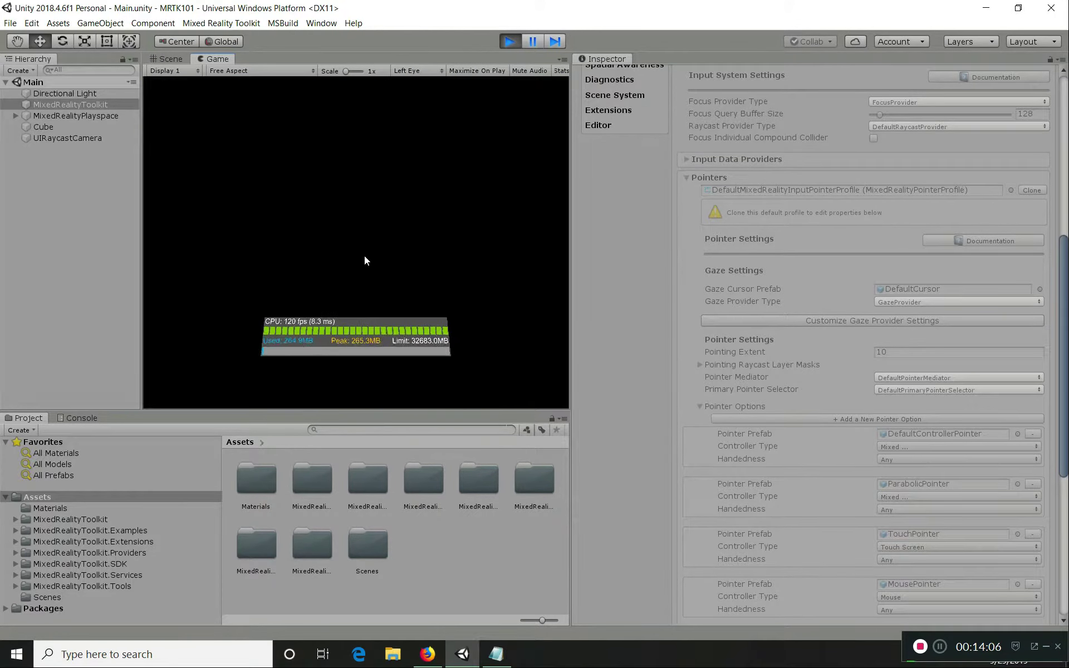
key("s")
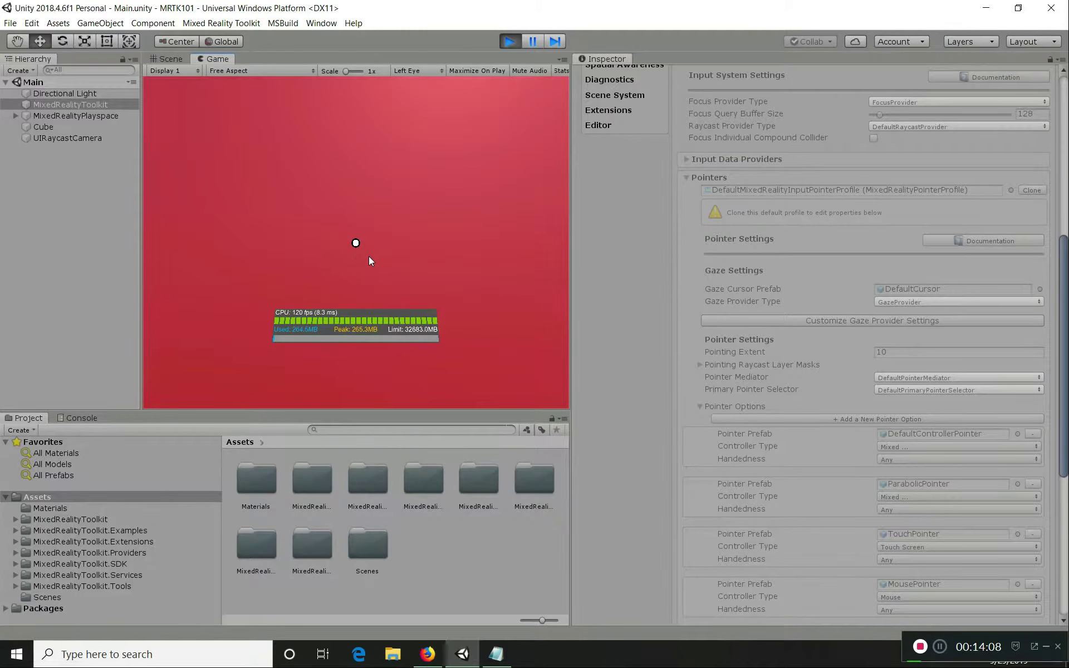
key("a")
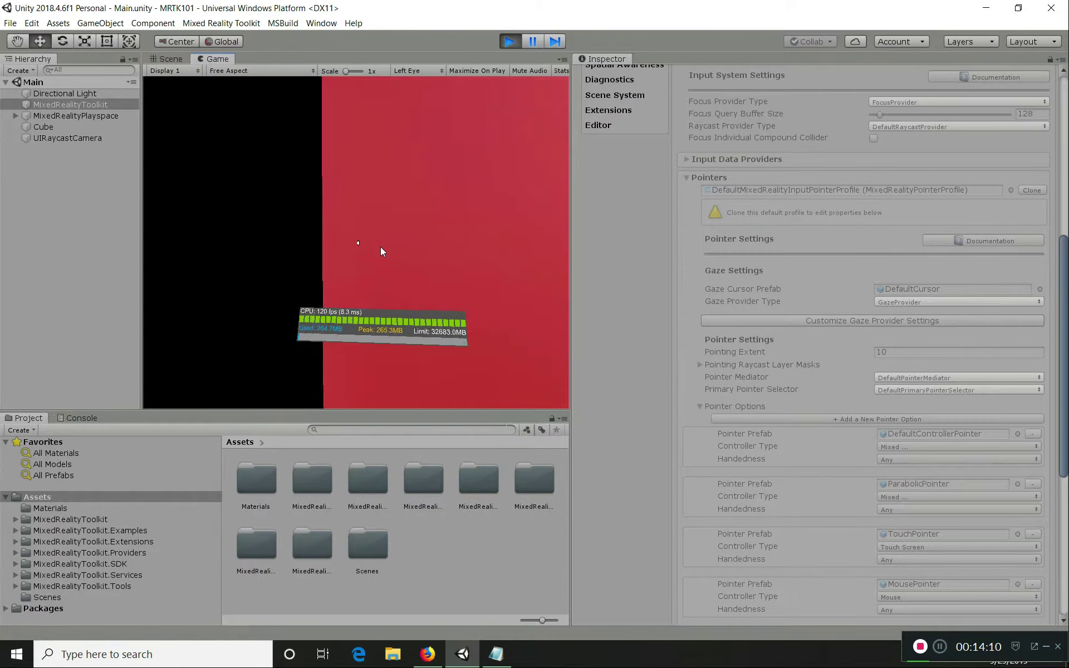
key("d")
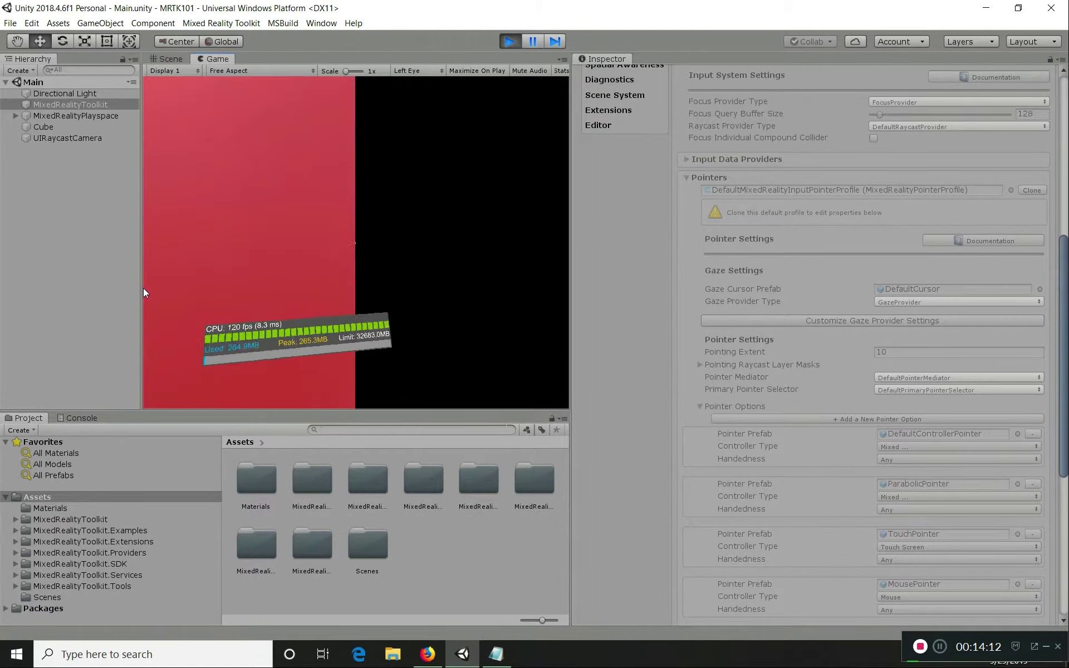
left_click(510, 45)
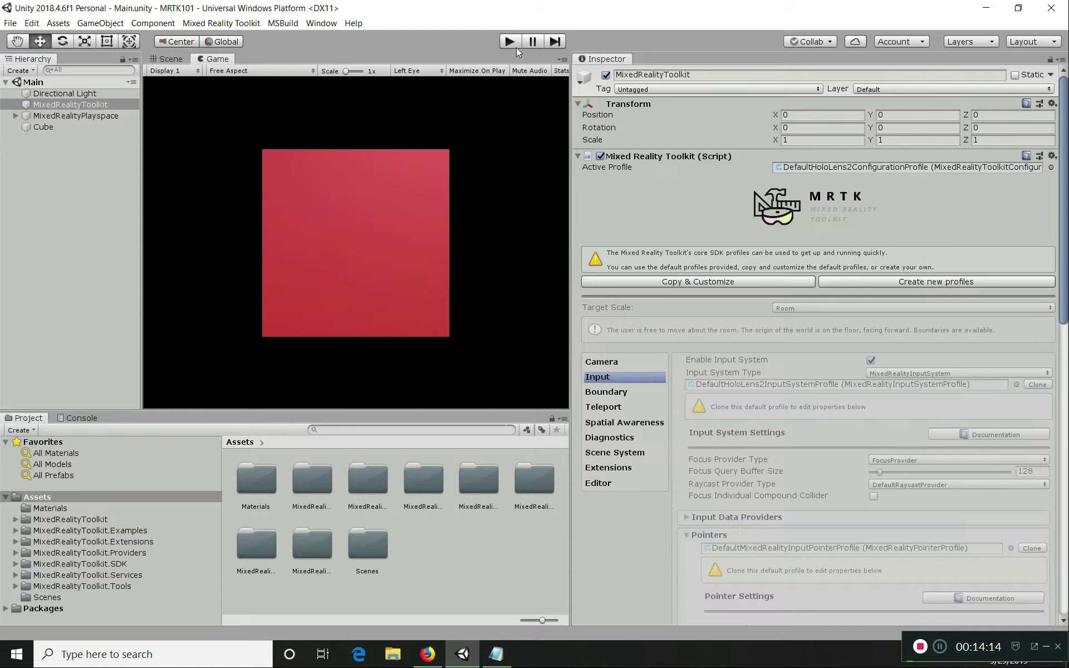
- Examine the Pointer Options from DefaultControllerPointer through GGVPointer, and collapse them together with the Pointers section
scroll(783, 417, "down", 5)
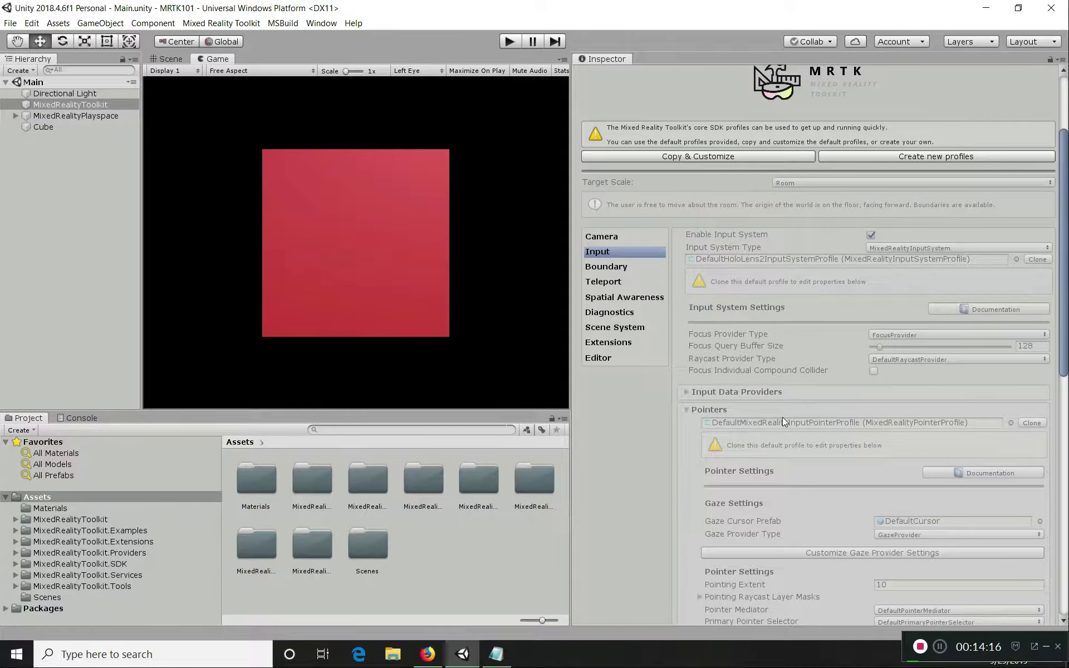
scroll(783, 422, "down", 3)
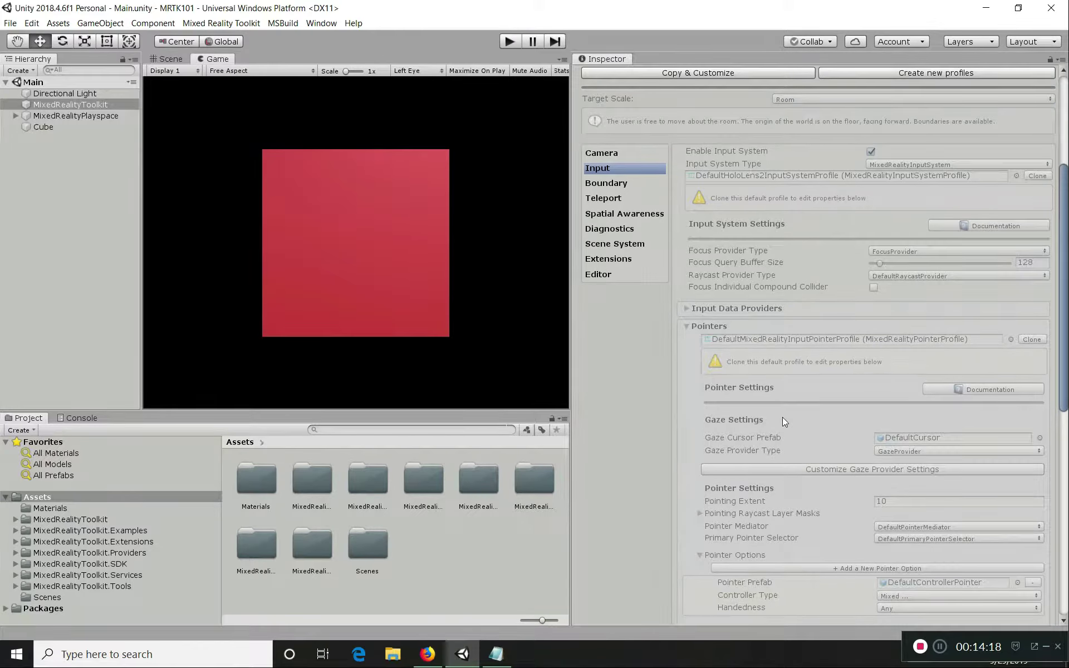
scroll(783, 416, "down", 5)
scroll(726, 307, "down", 2)
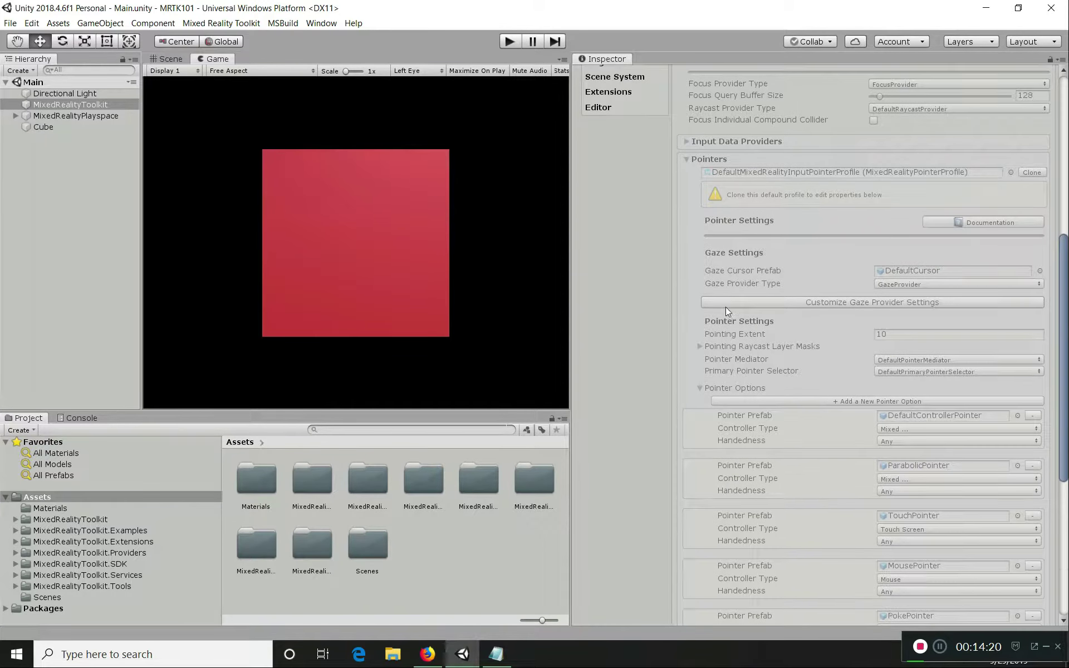
scroll(726, 306, "down", 2)
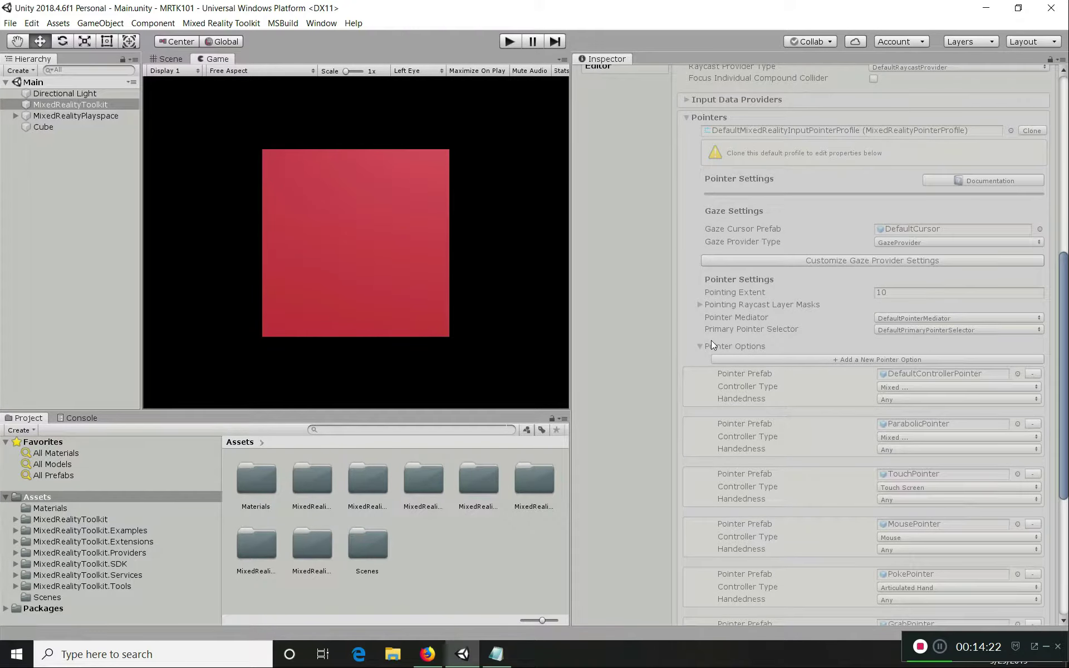
scroll(711, 341, "down", 3)
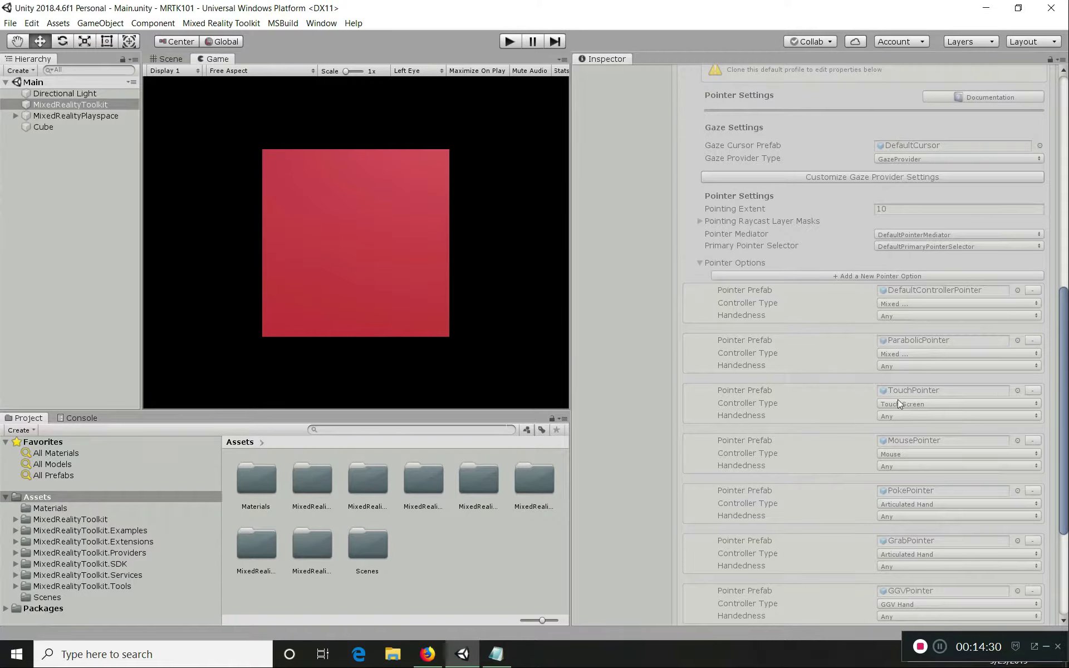
scroll(861, 356, "down", 2)
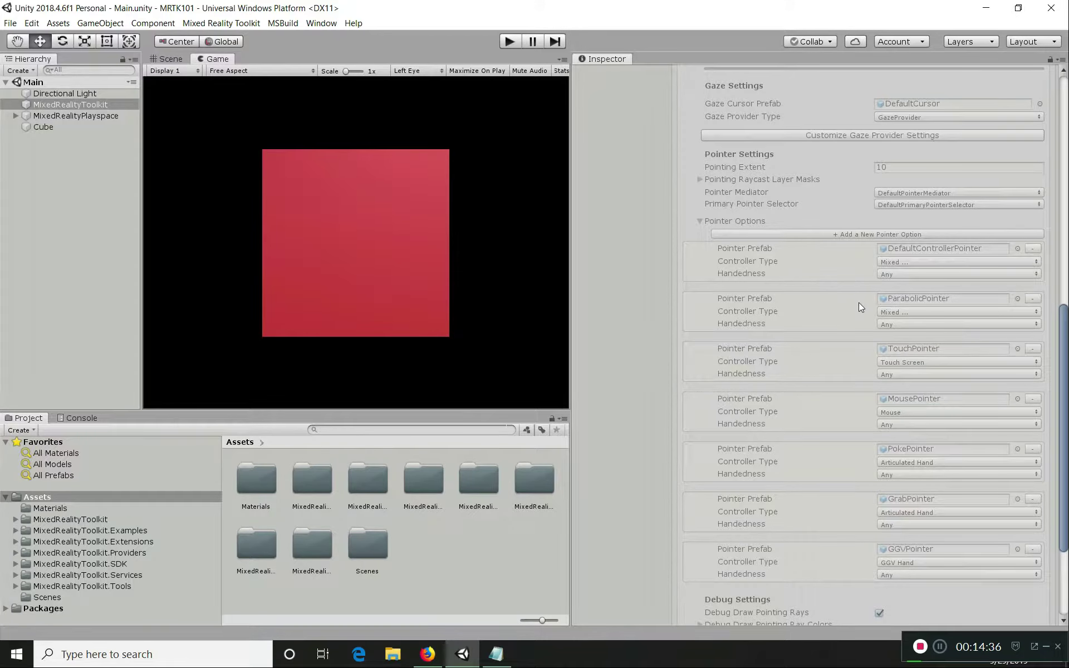
scroll(840, 326, "down", 3)
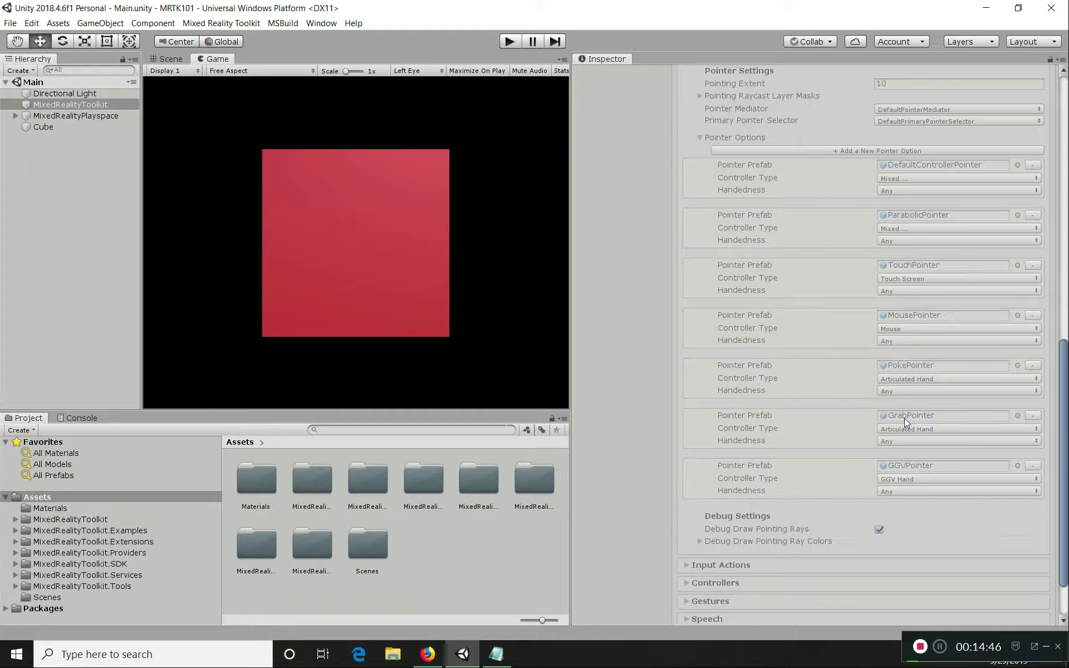
scroll(874, 419, "down", 2)
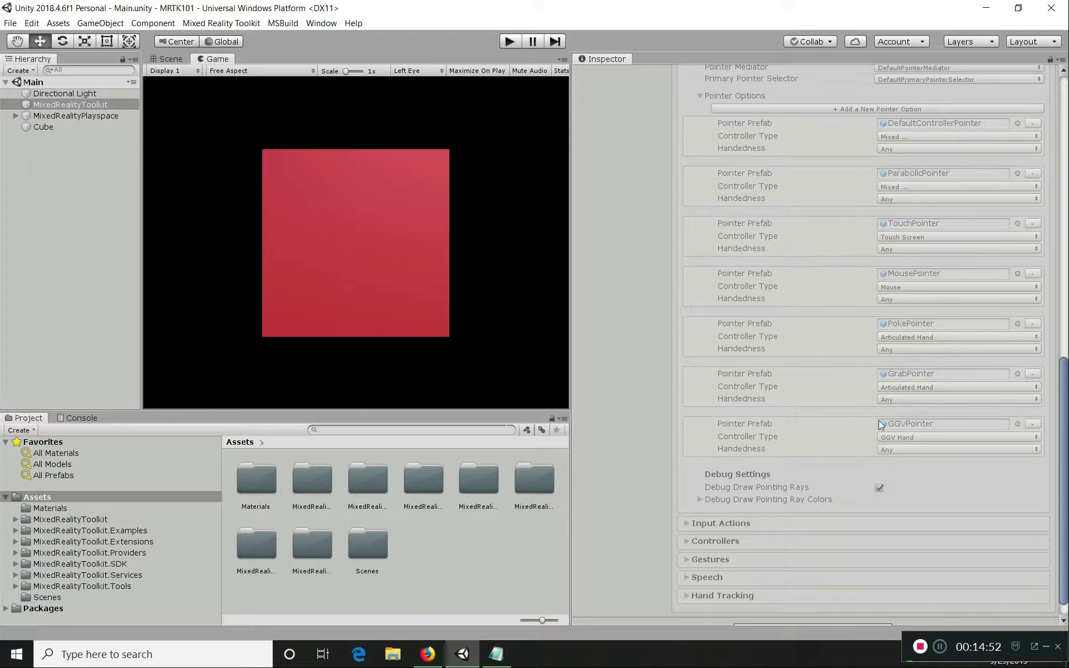
scroll(846, 433, "up", 5)
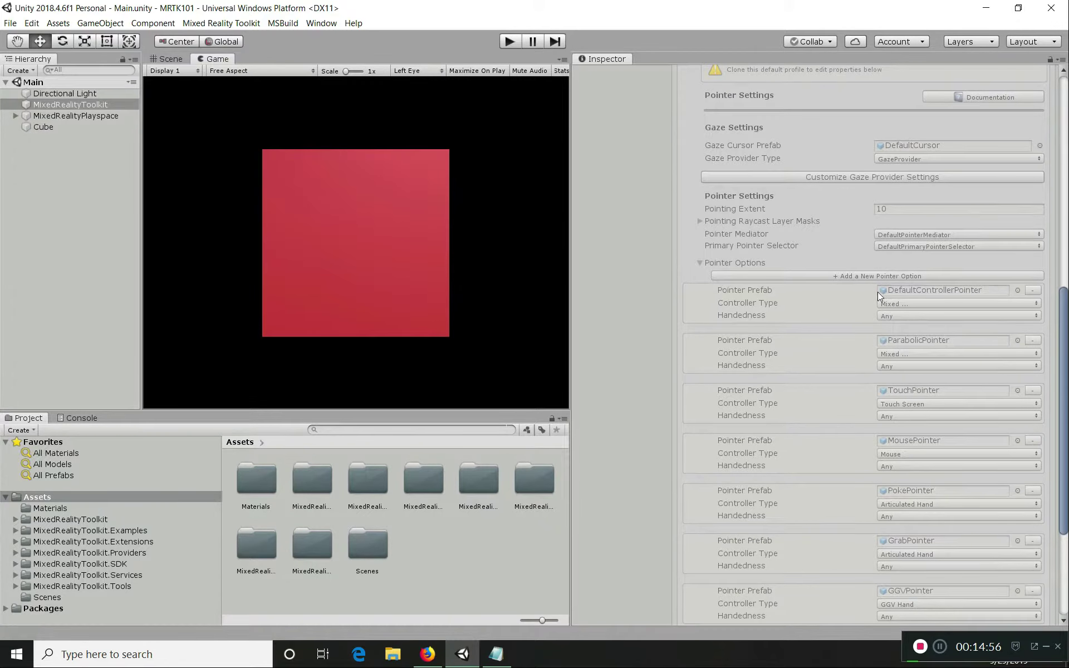
left_click(701, 262)
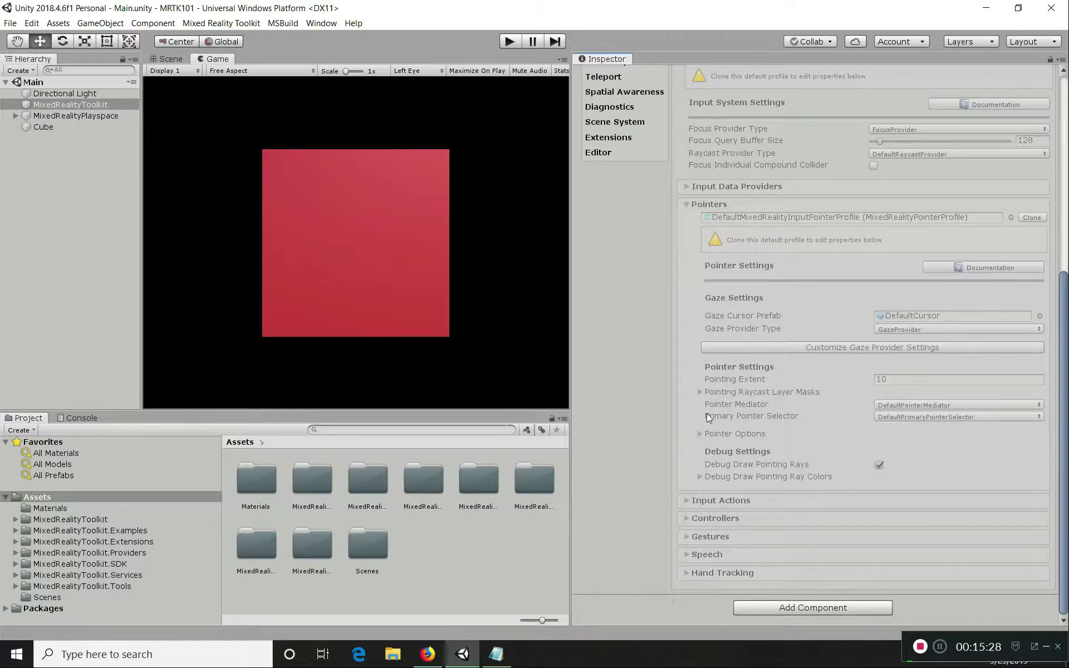
left_click(687, 204)
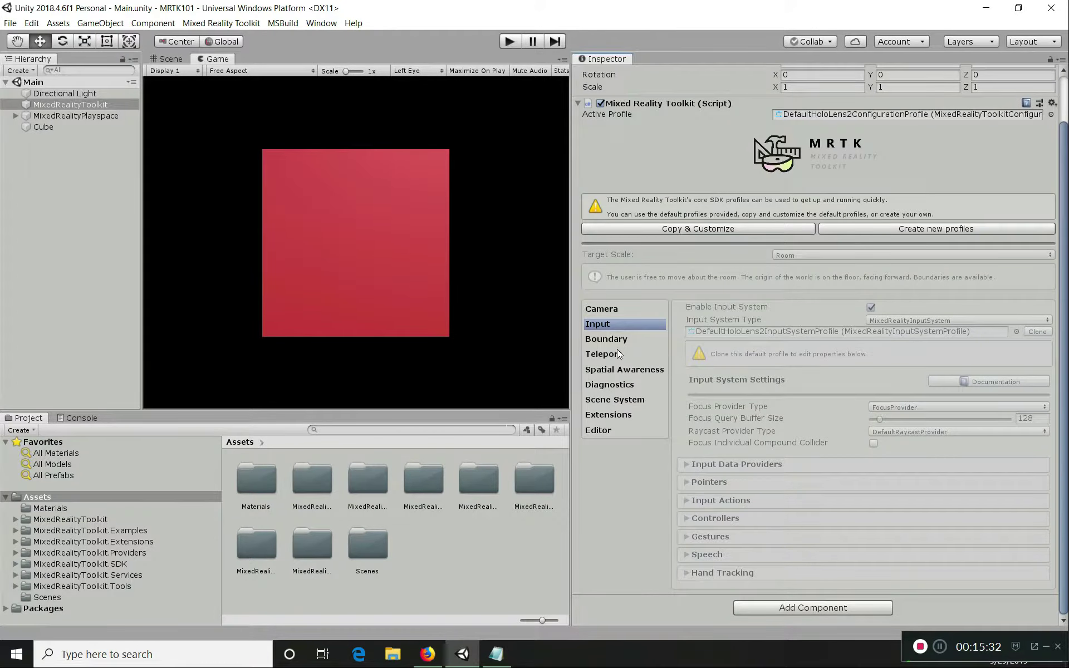
- Expand the Input Actions section and examine its Input Action Settings and Input Action Rule Settings
left_click(687, 499)
scroll(716, 485, "down", 3)
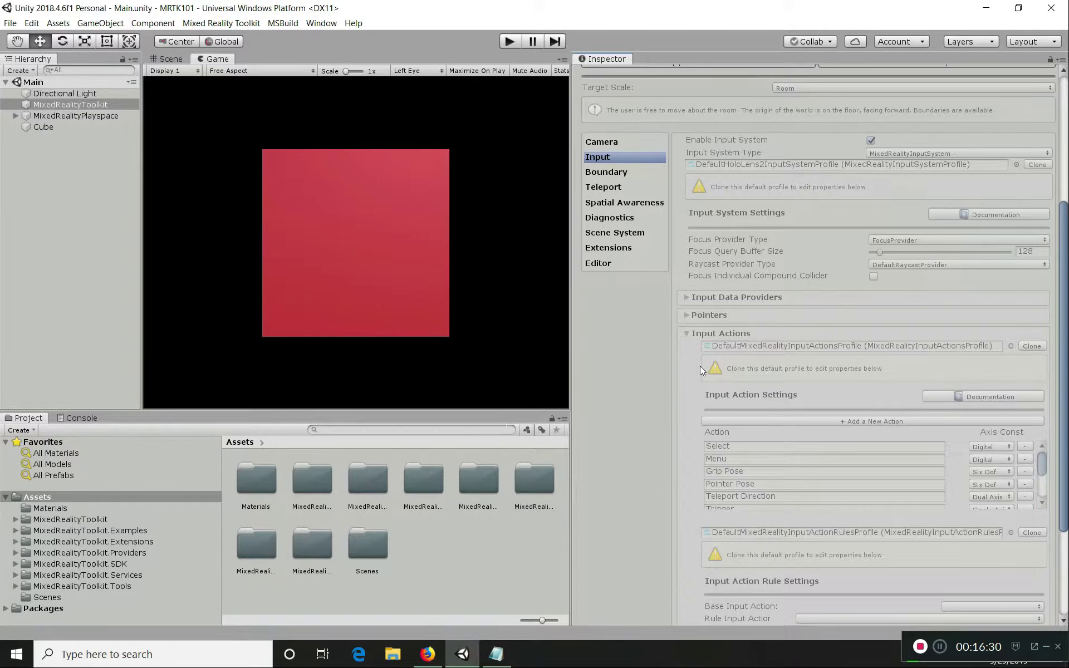
scroll(700, 366, "down", 3)
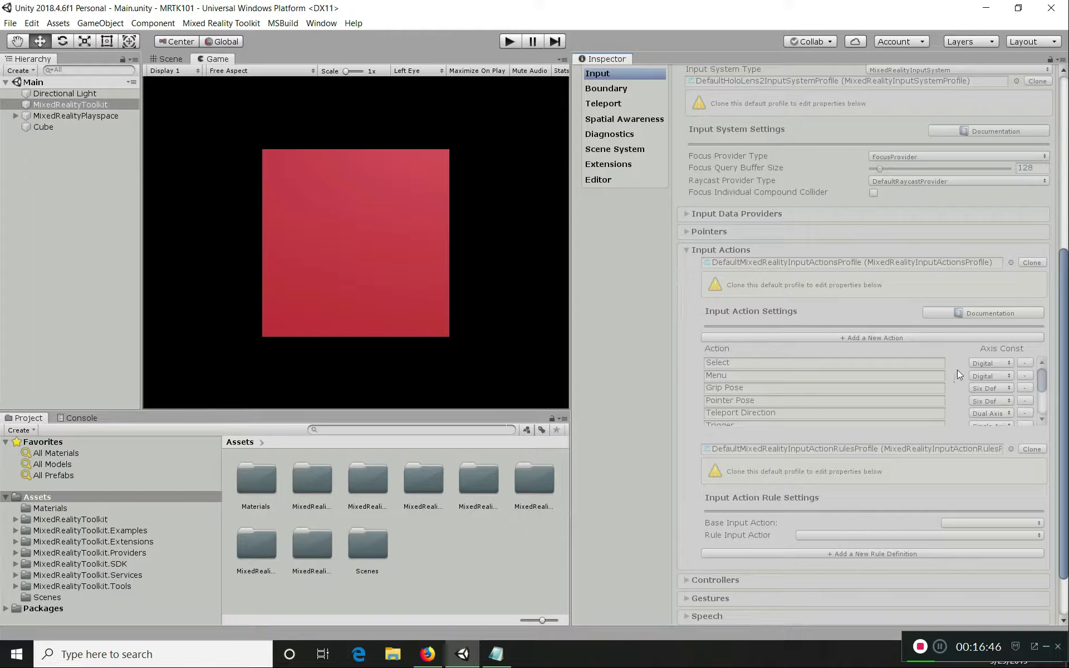
scroll(972, 363, "down", 1)
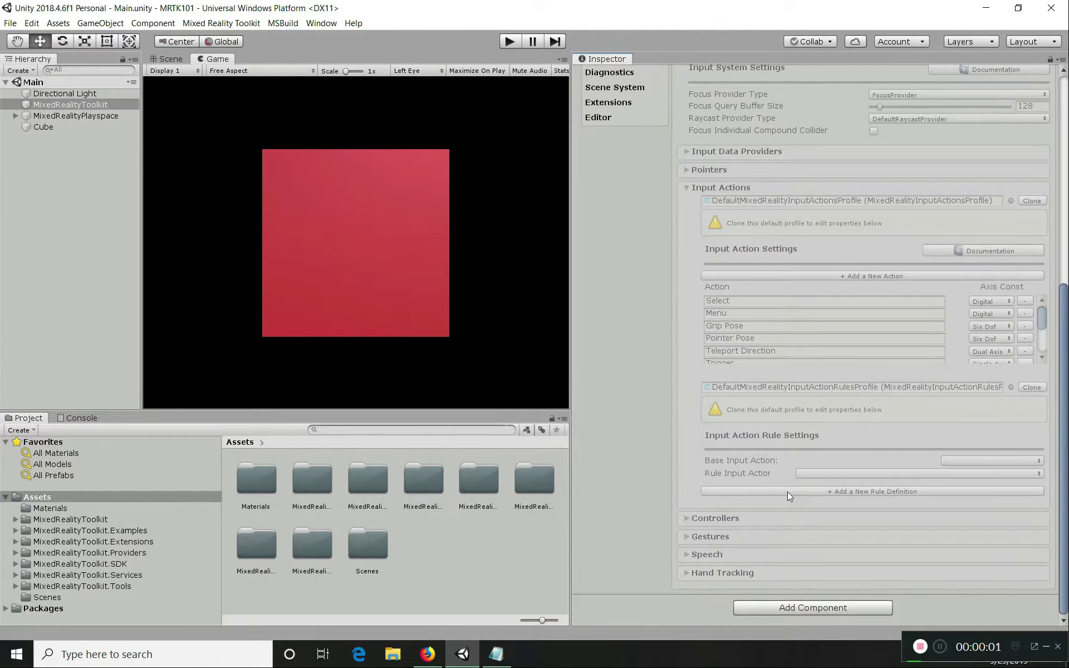
mouse_move(747, 441)
mouse_move(801, 246)
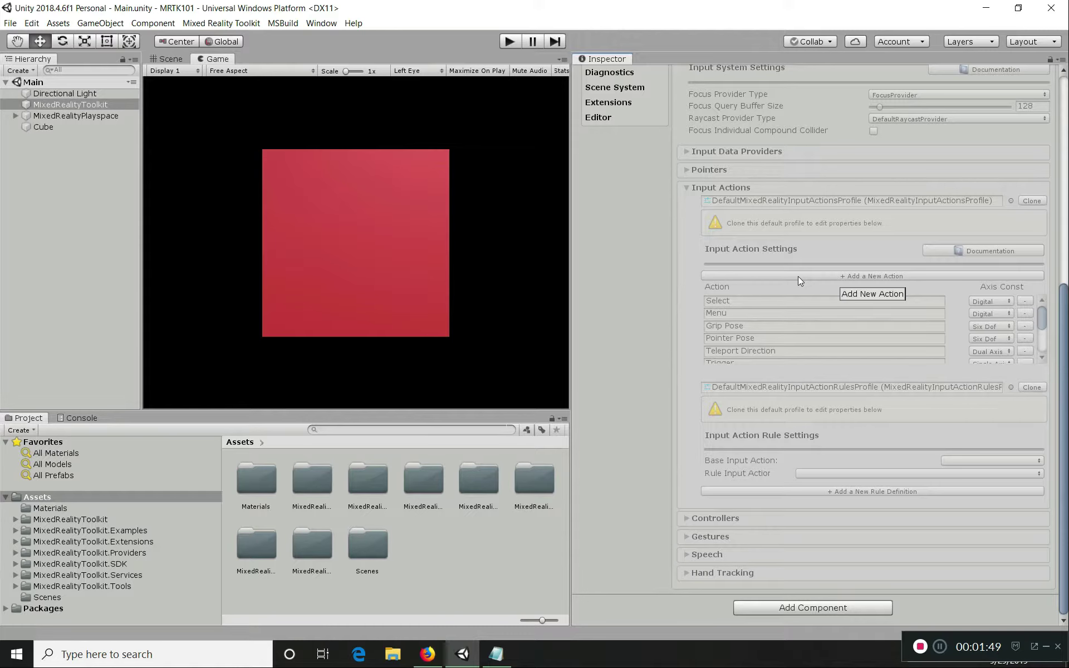
- Collapse Input Actions, expand Controllers, and show the Controller Definitions under Controller Input Mapping Settings
left_click(685, 186)
left_click(686, 519)
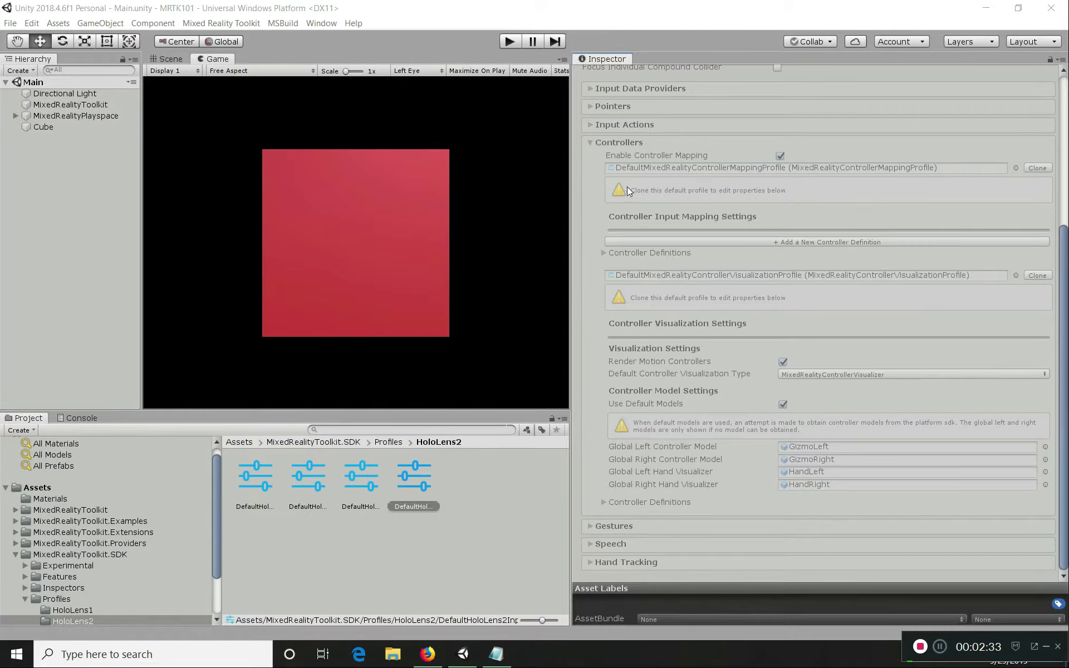
left_click(592, 126)
left_click(591, 125)
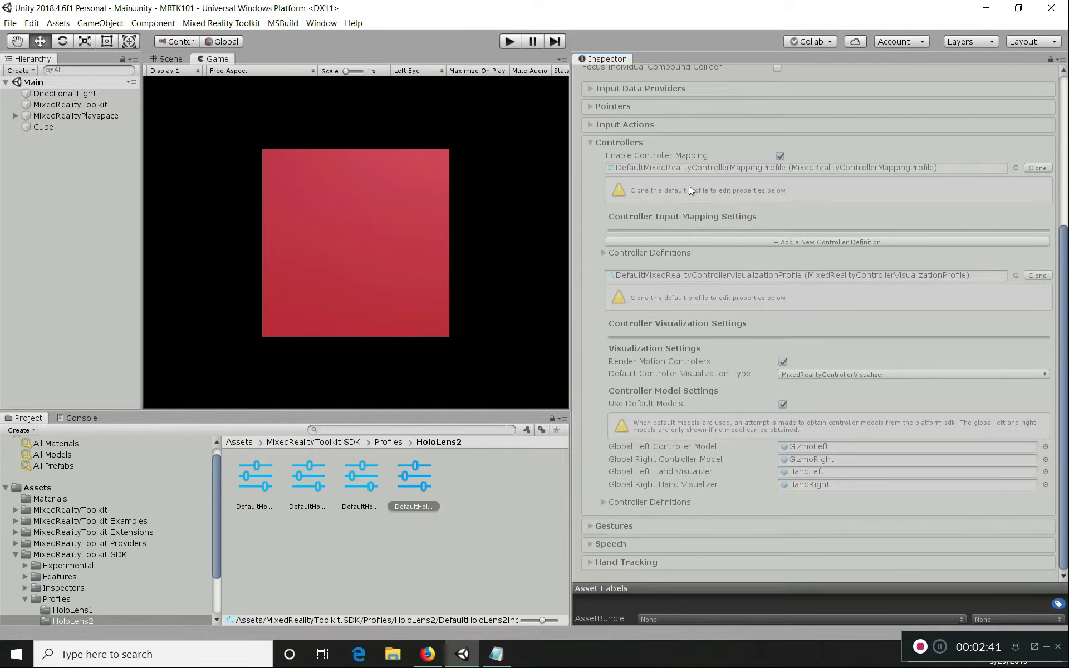
left_click(603, 253)
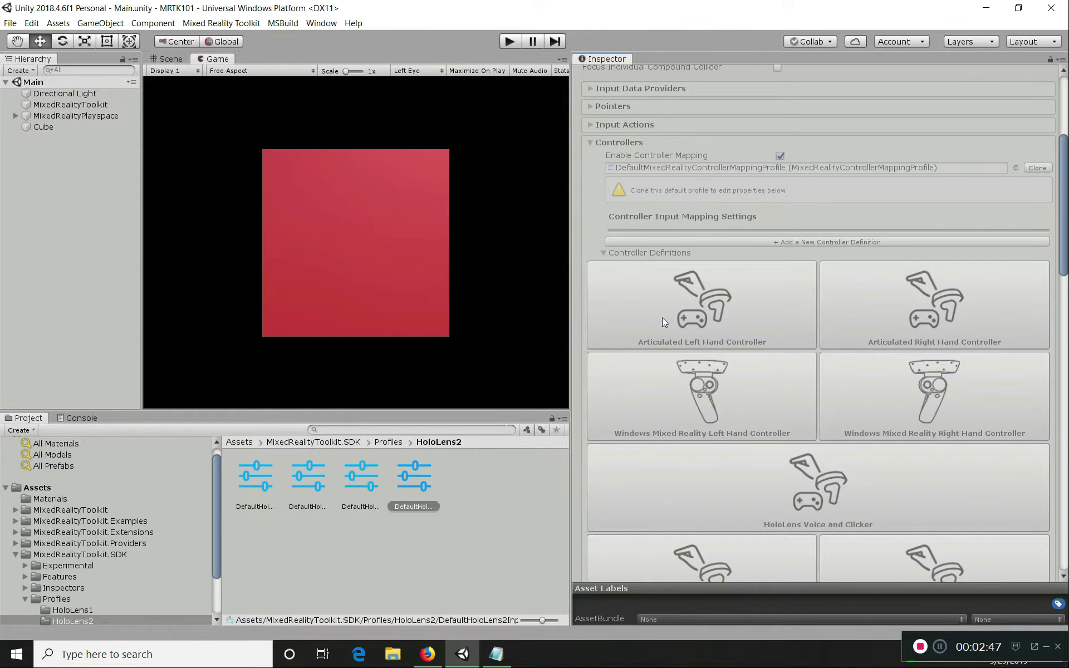
- Examine the controller definitions from the articulated hands through Generic Open VR, and the Controller Visualization Settings below them
scroll(894, 379, "down", 6)
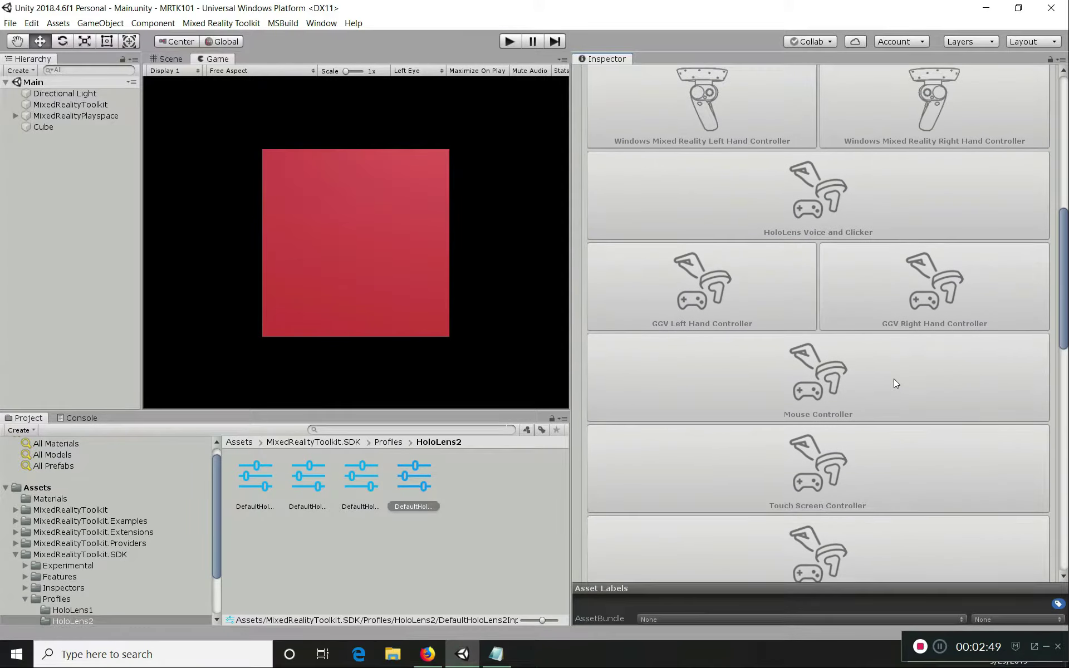
scroll(894, 379, "up", 2)
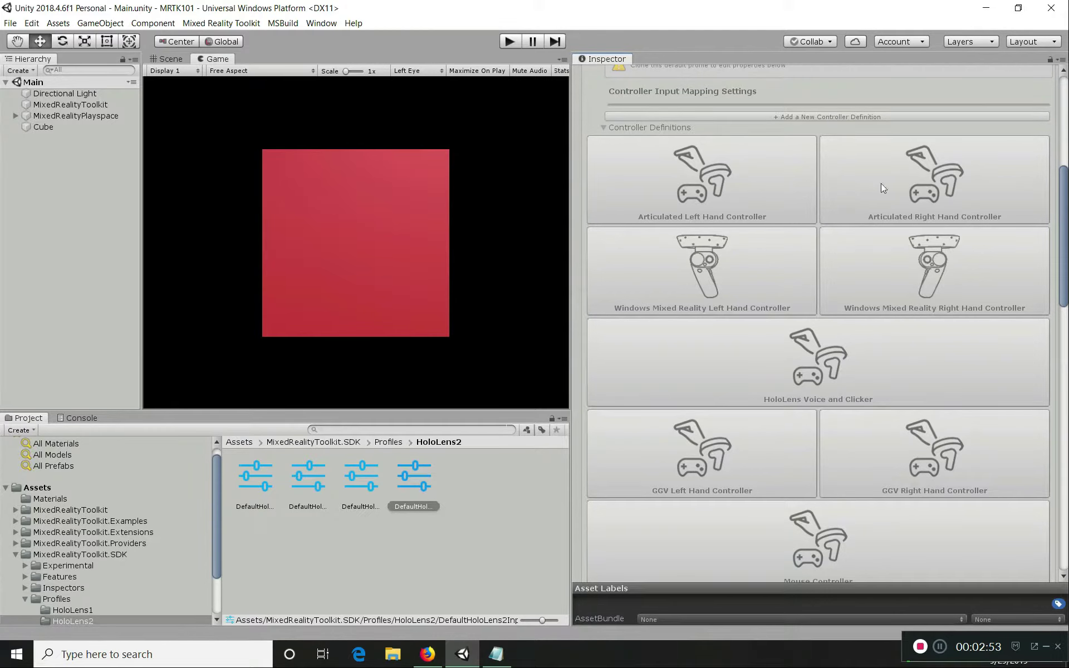
scroll(843, 330, "down", 1)
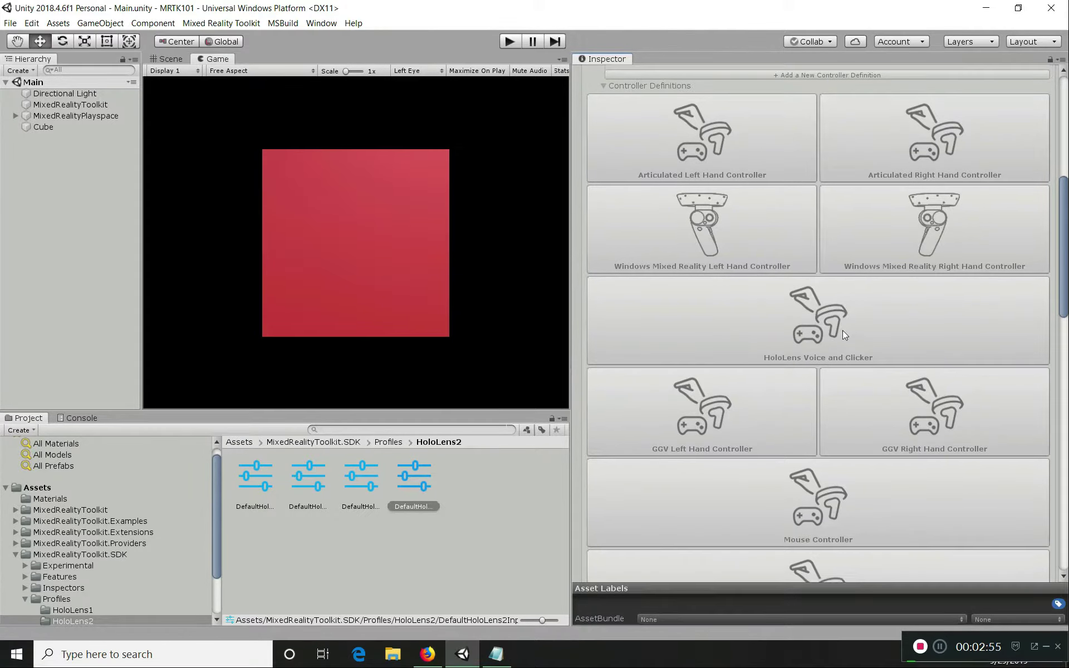
scroll(844, 325, "down", 2)
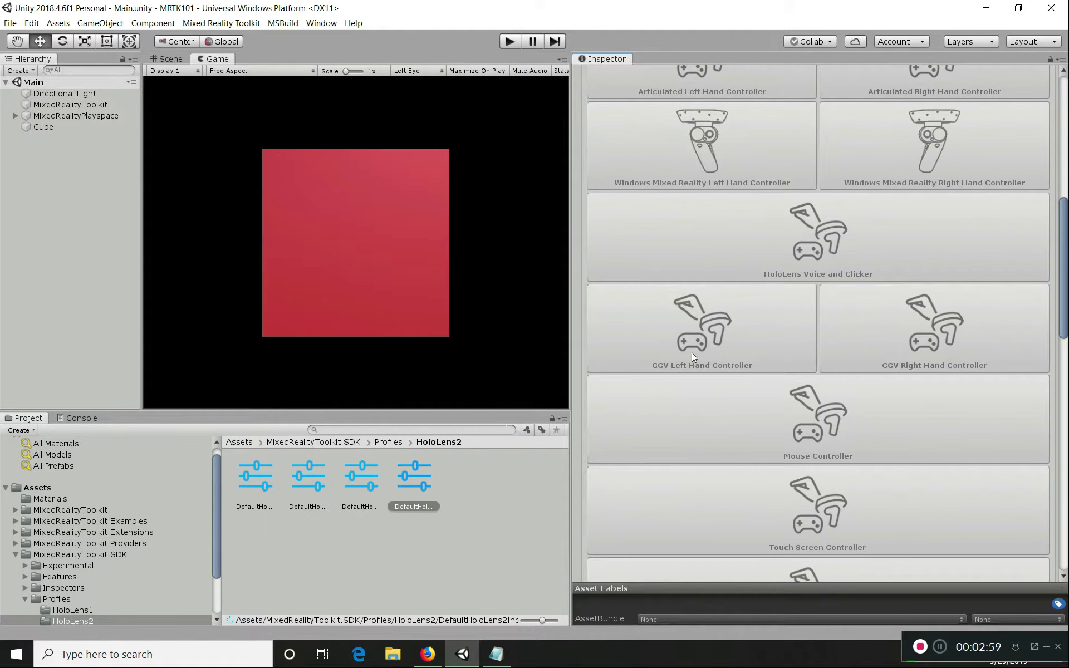
scroll(842, 347, "down", 3)
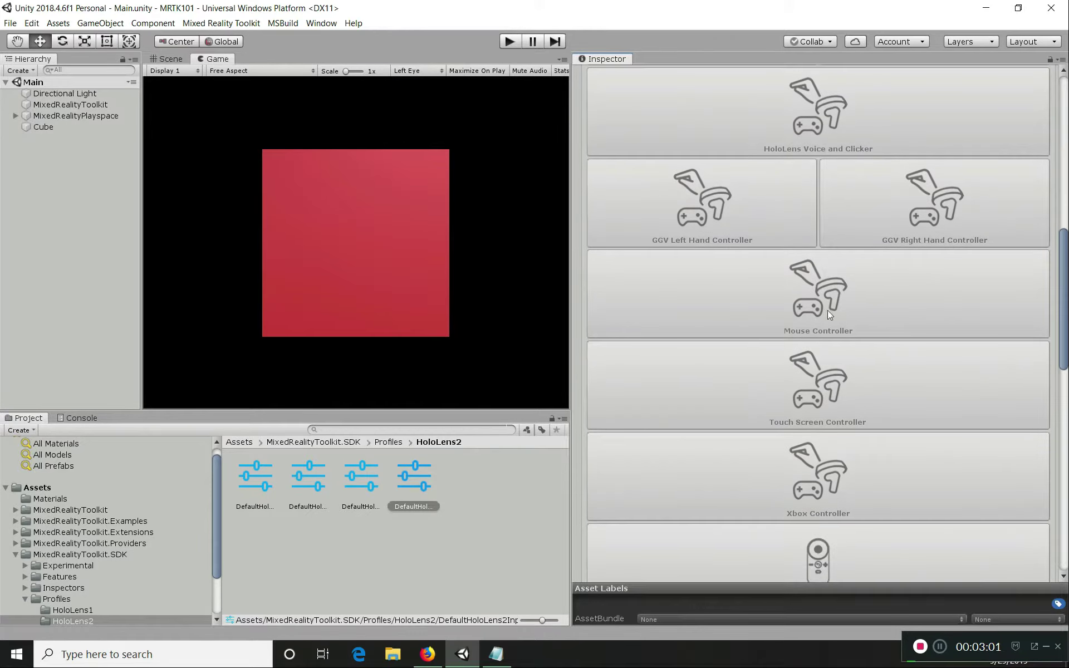
scroll(810, 392, "down", 5)
scroll(828, 364, "down", 1)
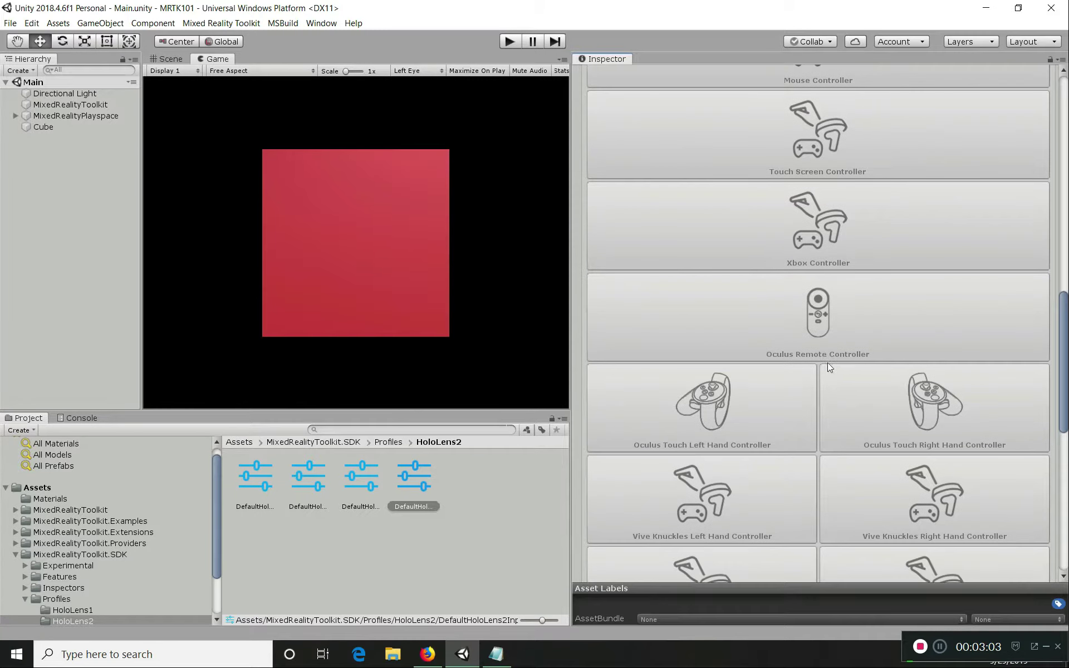
scroll(789, 363, "down", 6)
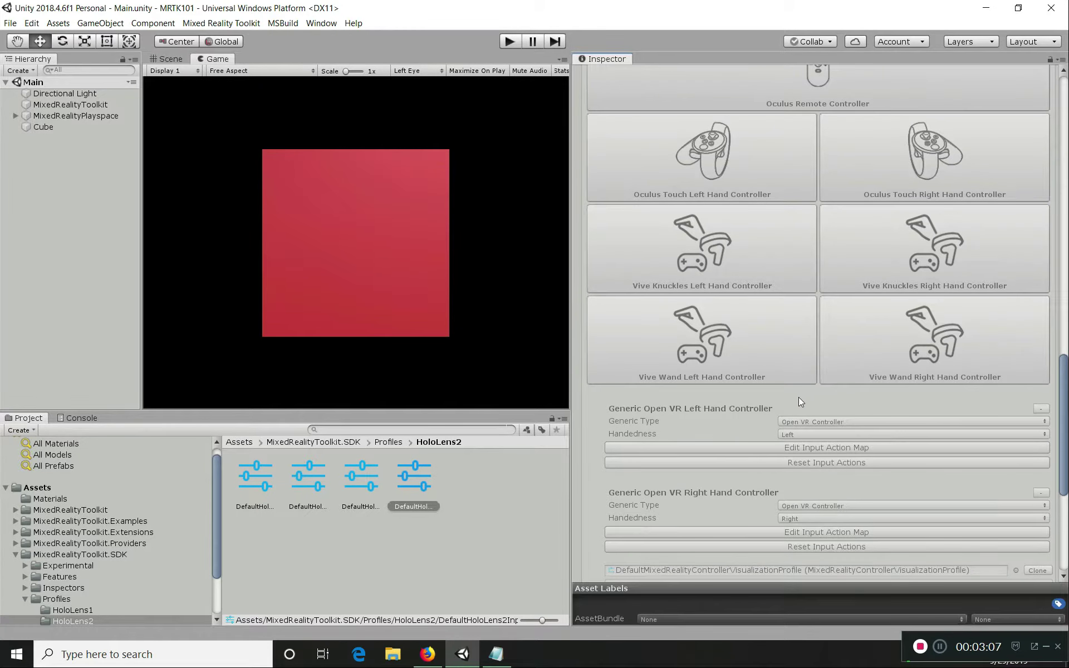
scroll(798, 398, "down", 7)
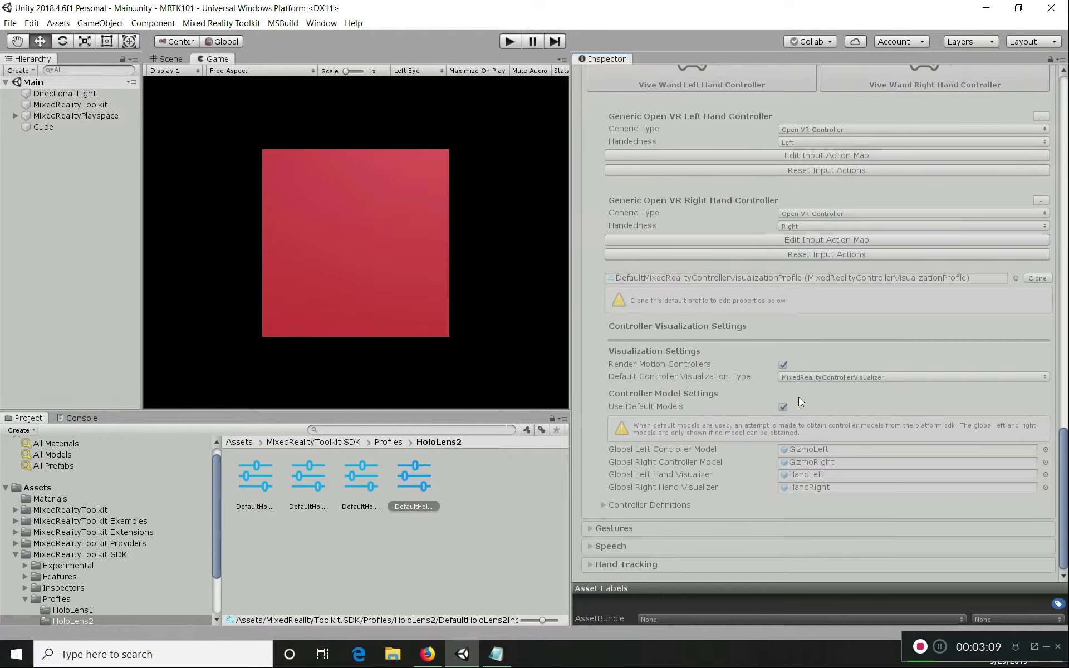
- Review the articulated and Windows Mixed Reality hand controllers again, and collapse the Controller Definitions under Controller Input Mapping Settings
scroll(798, 397, "up", 20)
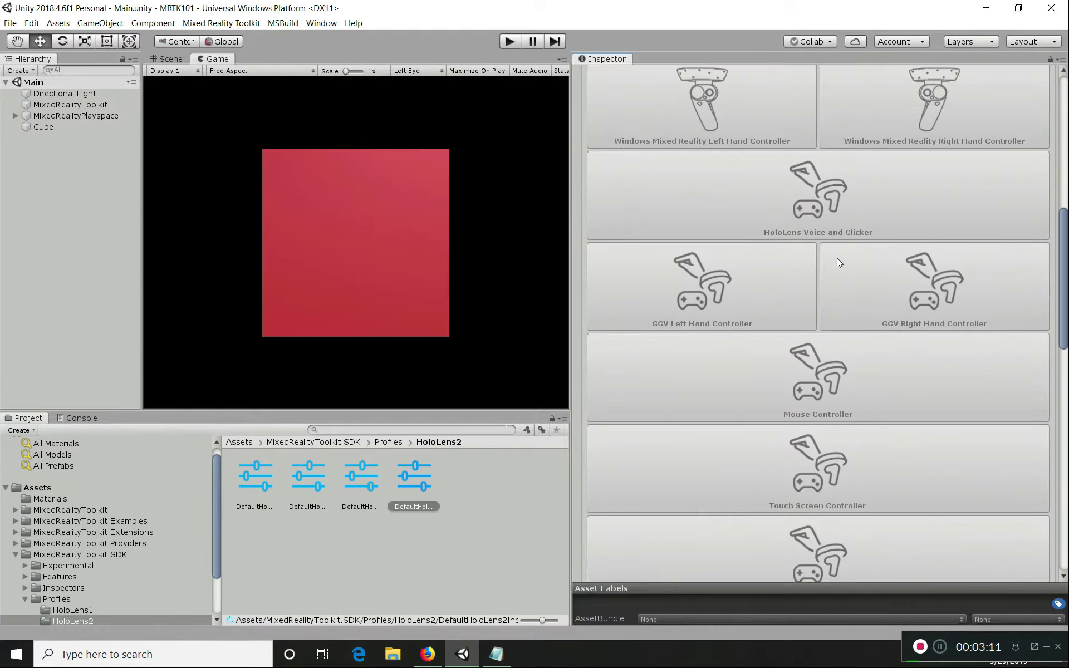
scroll(837, 258, "up", 8)
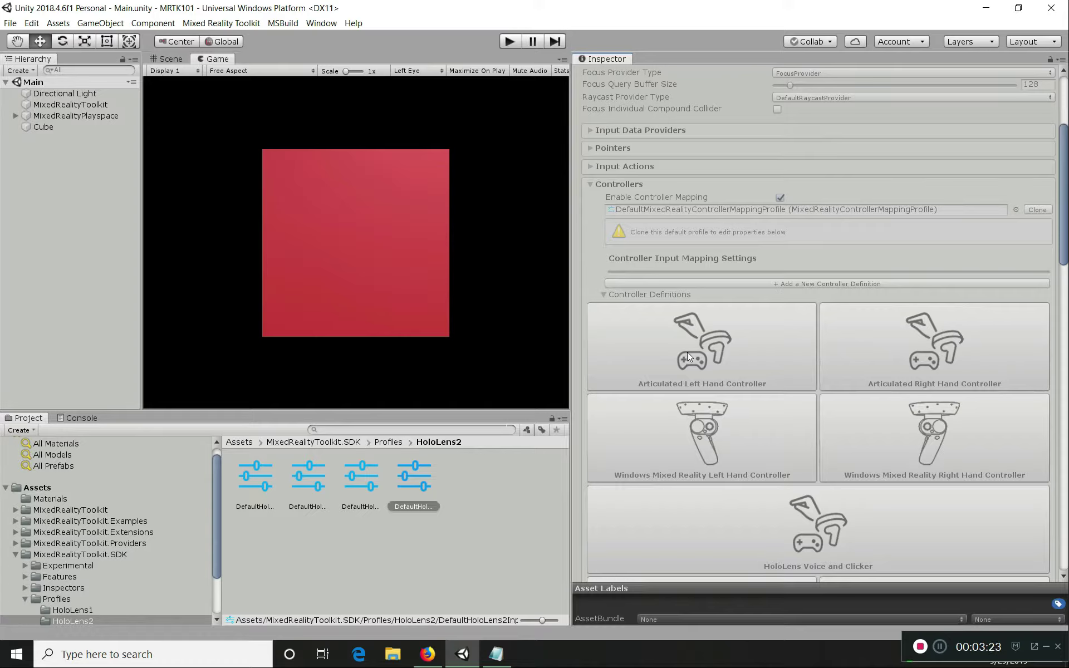
scroll(688, 357, "down", 1)
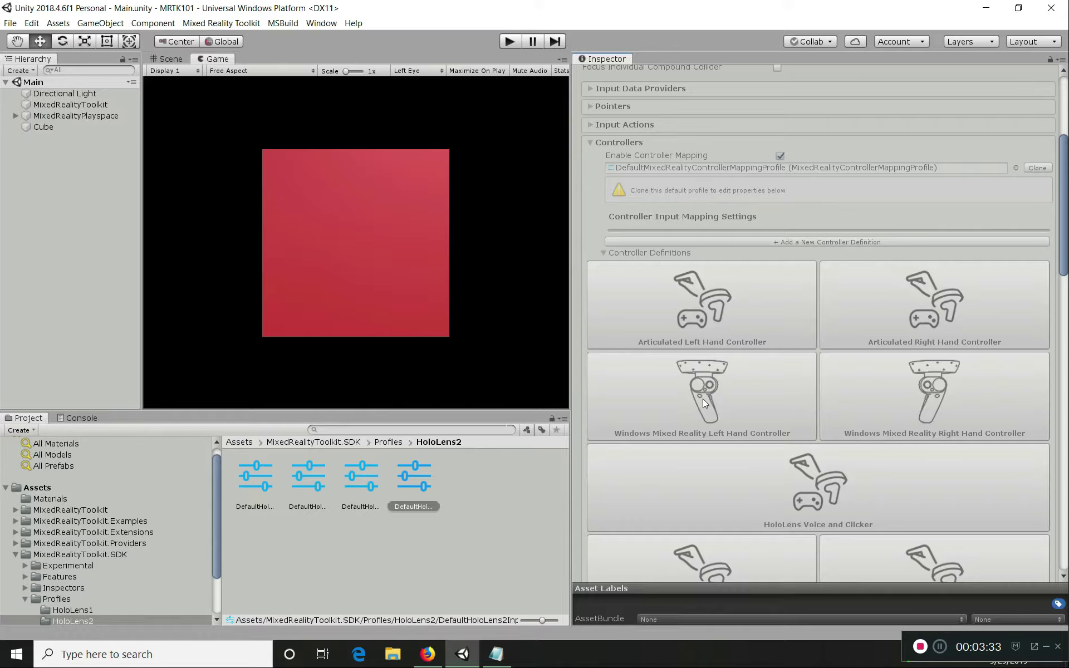
scroll(703, 399, "up", 3)
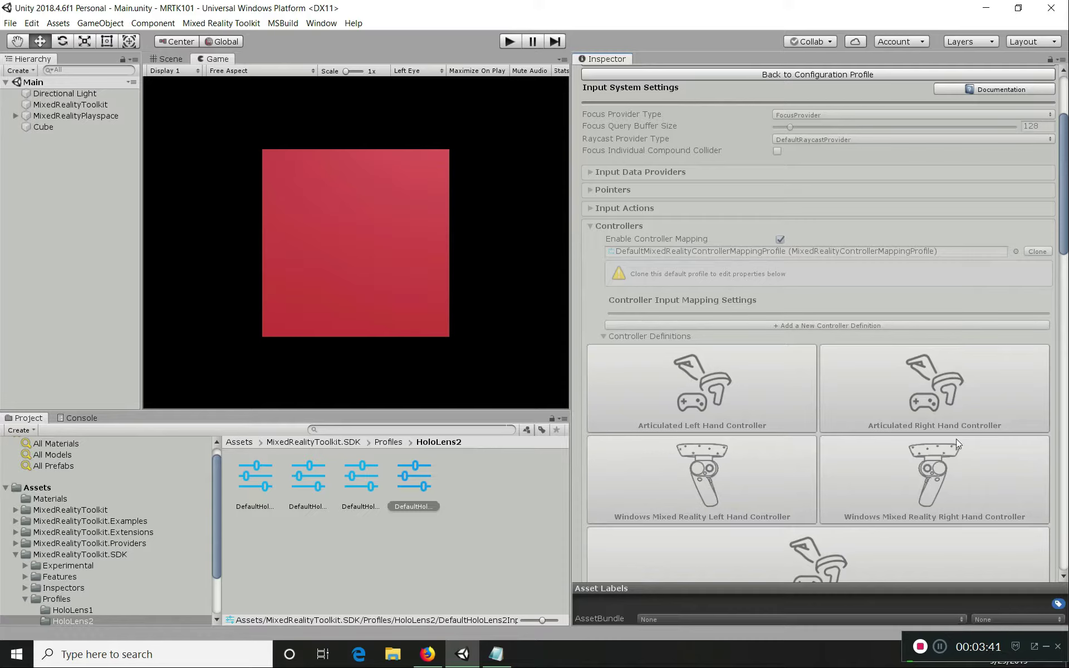
left_click(603, 337)
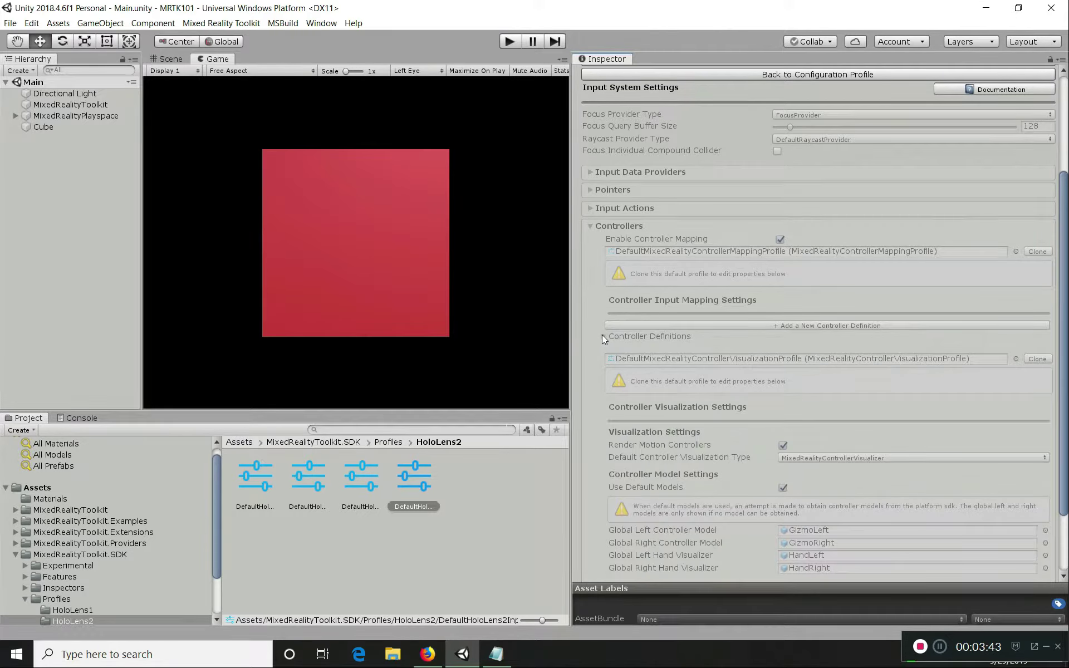
- Examine the Controller Visualization Settings and expand the Controller Definitions beneath the hand visualizers
scroll(600, 337, "down", 2)
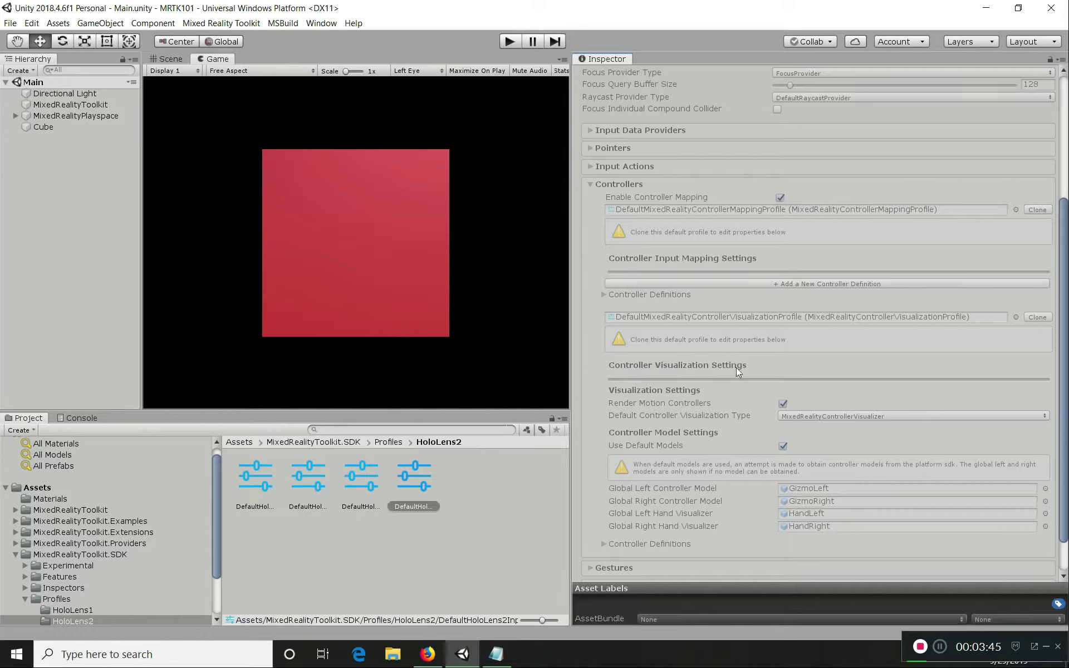
scroll(738, 372, "down", 2)
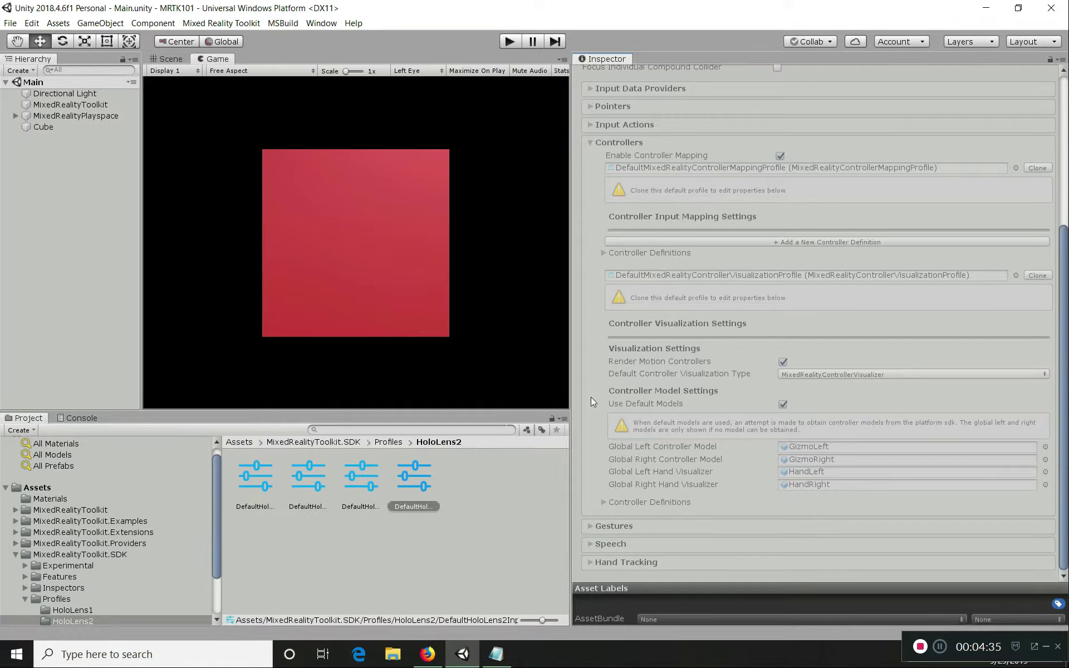
left_click(603, 502)
scroll(668, 474, "down", 5)
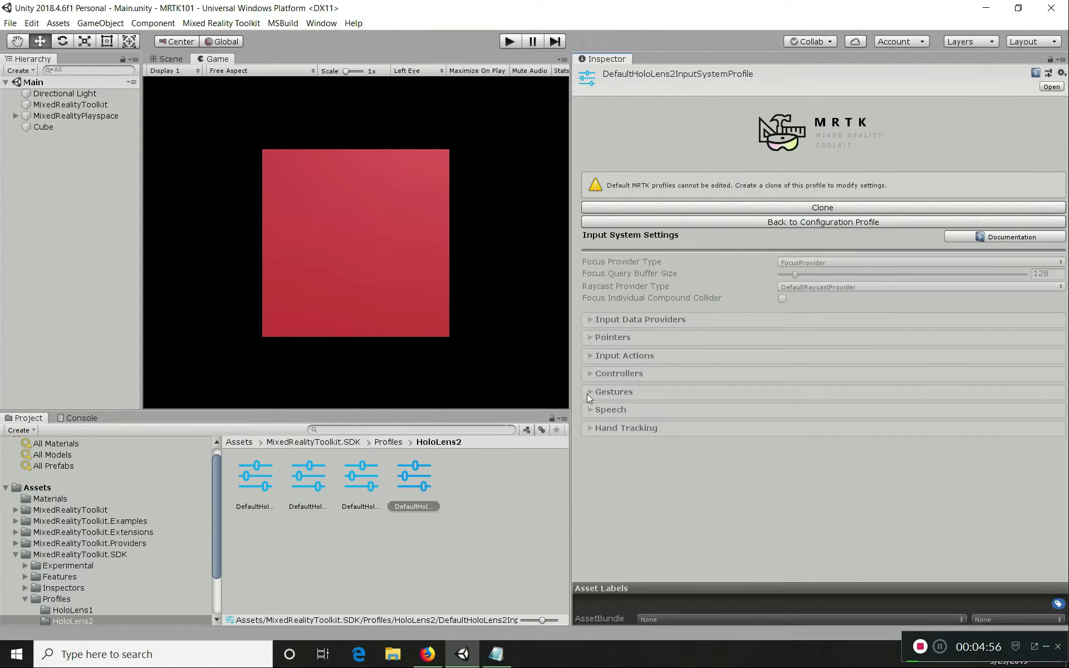
- Expand the Gestures section and examine its Windows Gesture Settings and Defined Recognizable Gestures
left_click(588, 392)
scroll(654, 379, "down", 3)
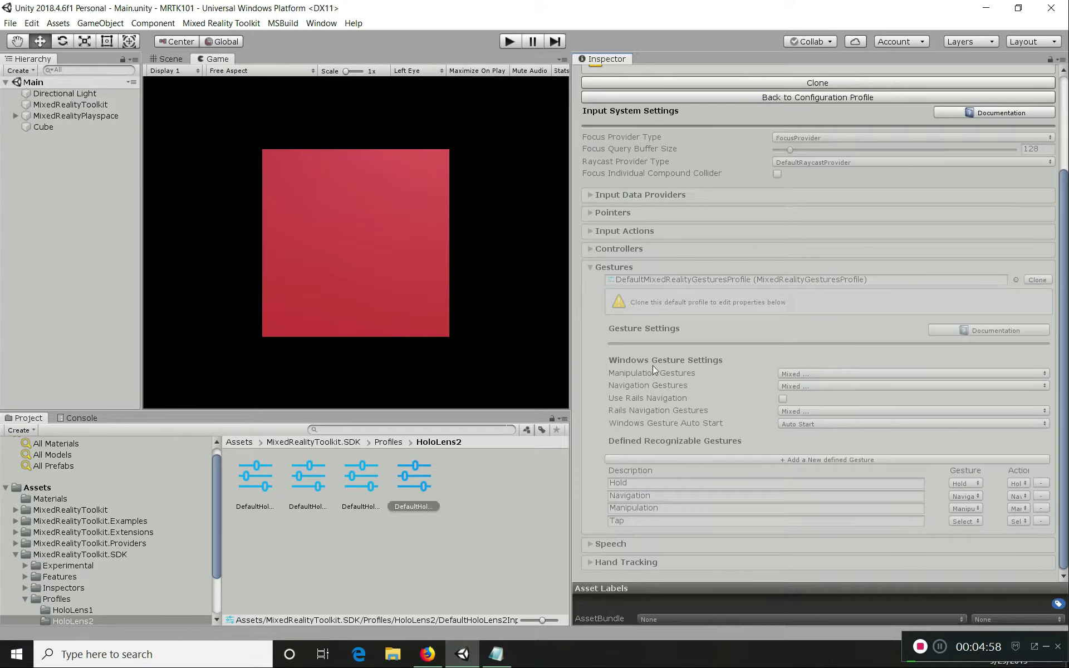
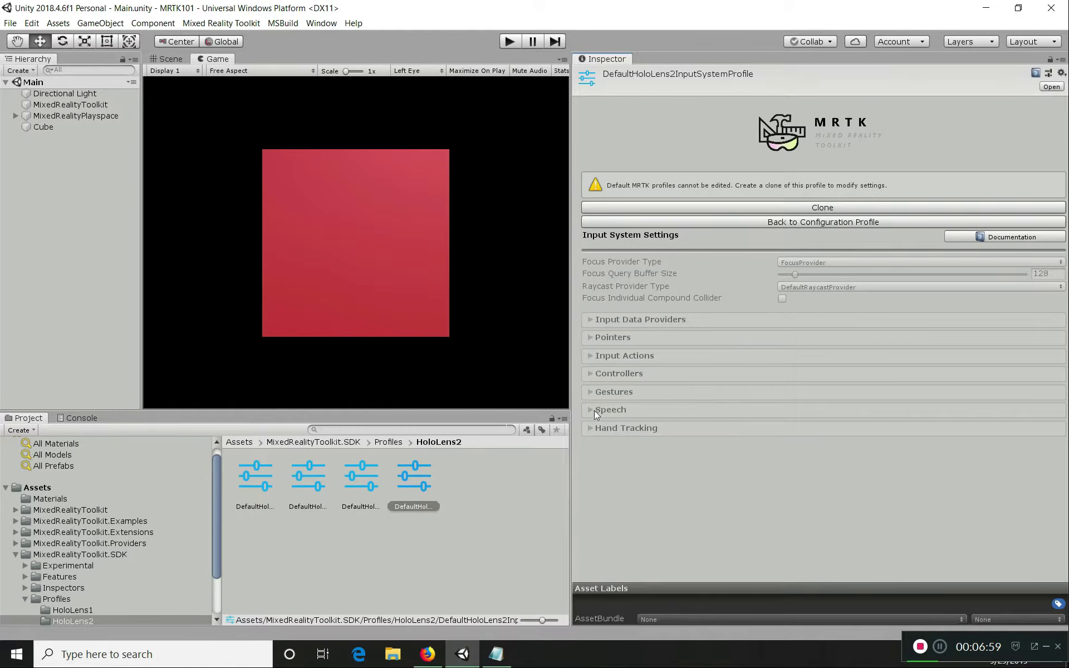
- Expand the Speech section and examine its General Settings and the Speech Commands with their keywords, key codes and actions
left_click(592, 410)
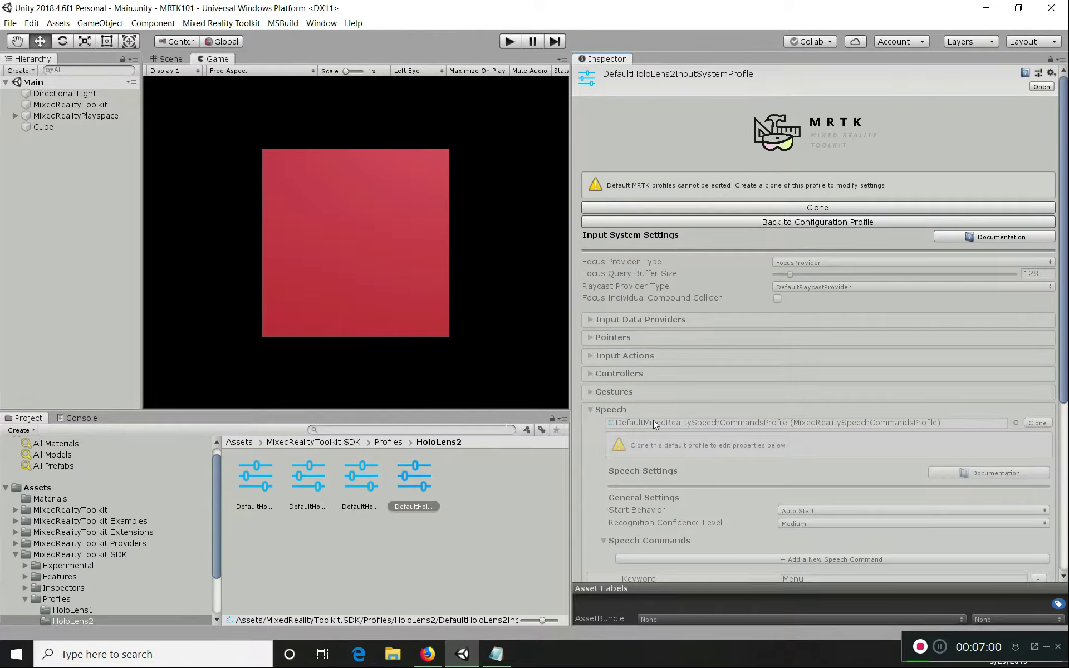
scroll(654, 420, "down", 5)
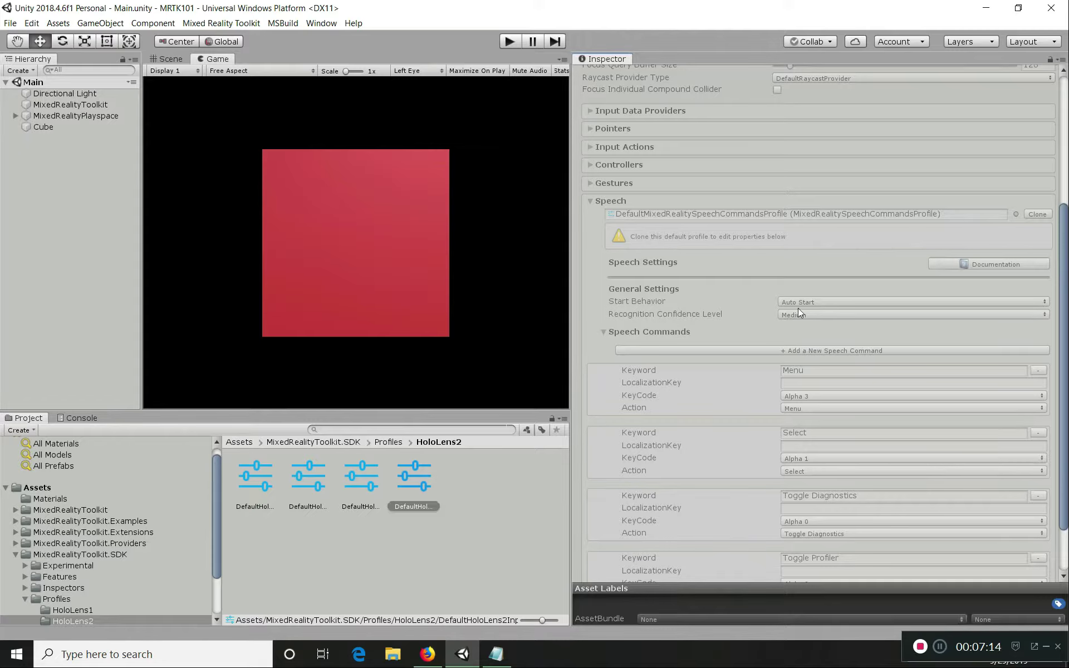
scroll(677, 319, "down", 2)
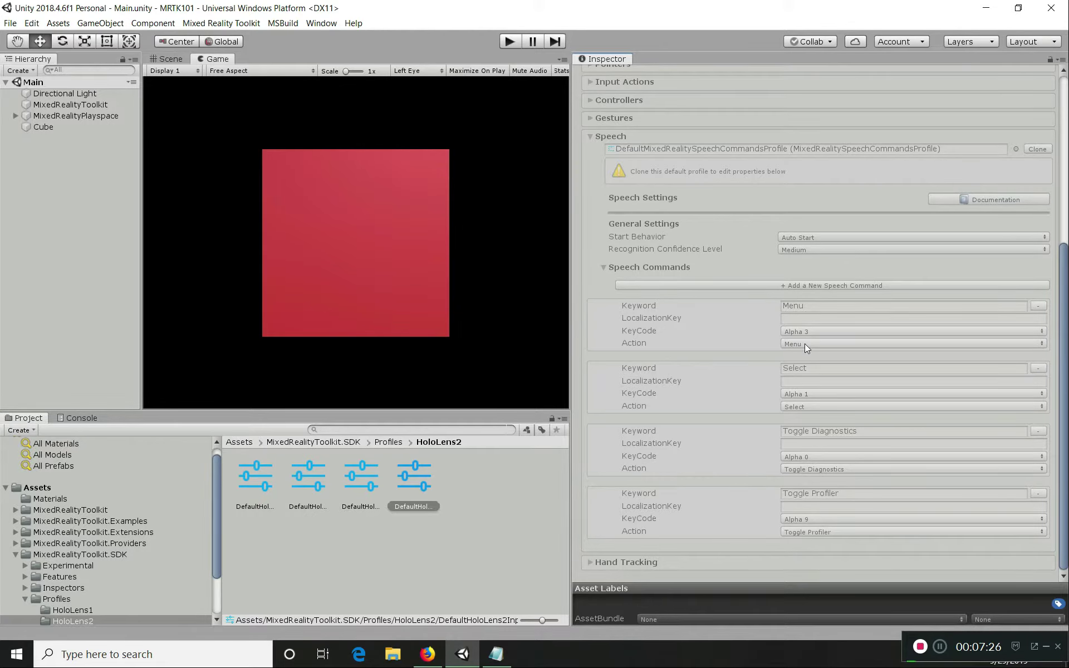
- Briefly expand Input Actions to compare its action list with the speech commands, and collapse it again
scroll(649, 262, "up", 3)
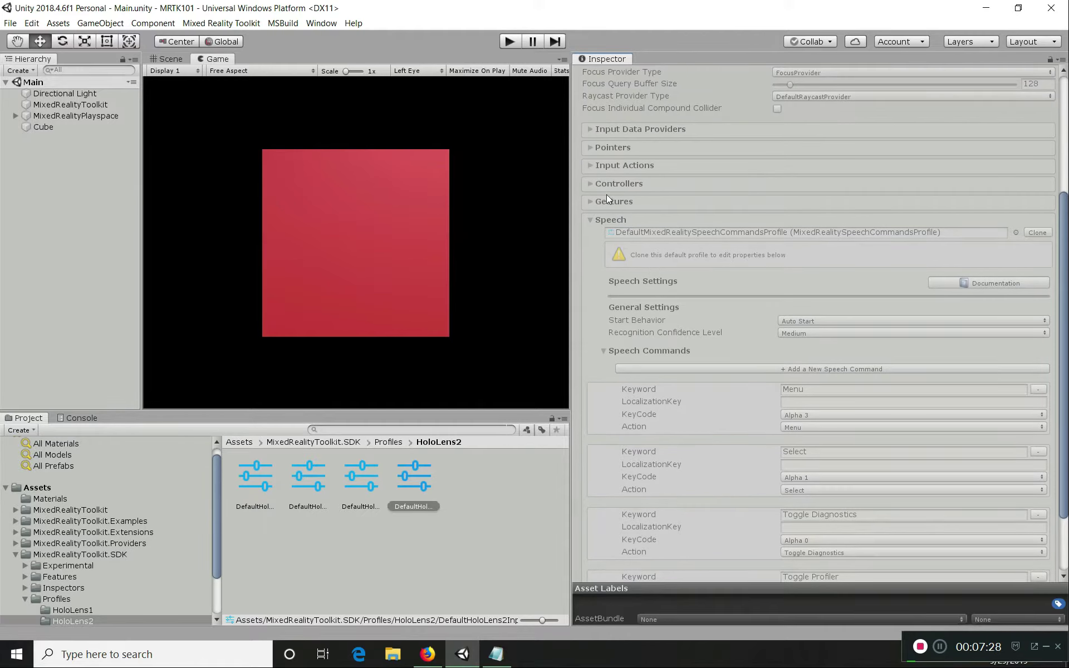
left_click(589, 166)
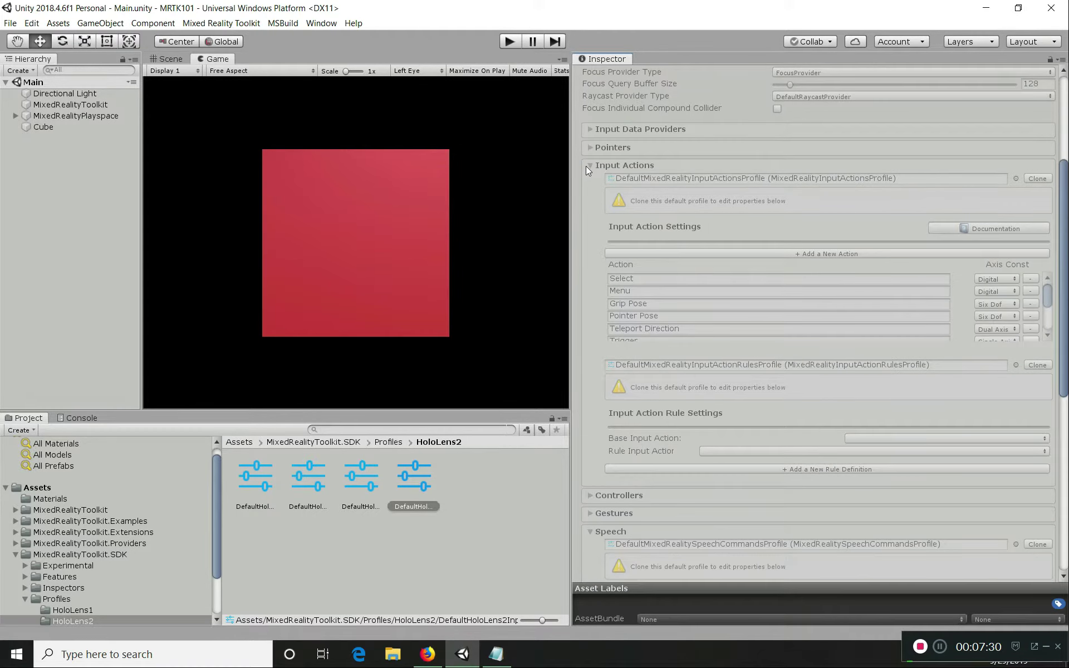
left_click(589, 165)
scroll(670, 327, "down", 3)
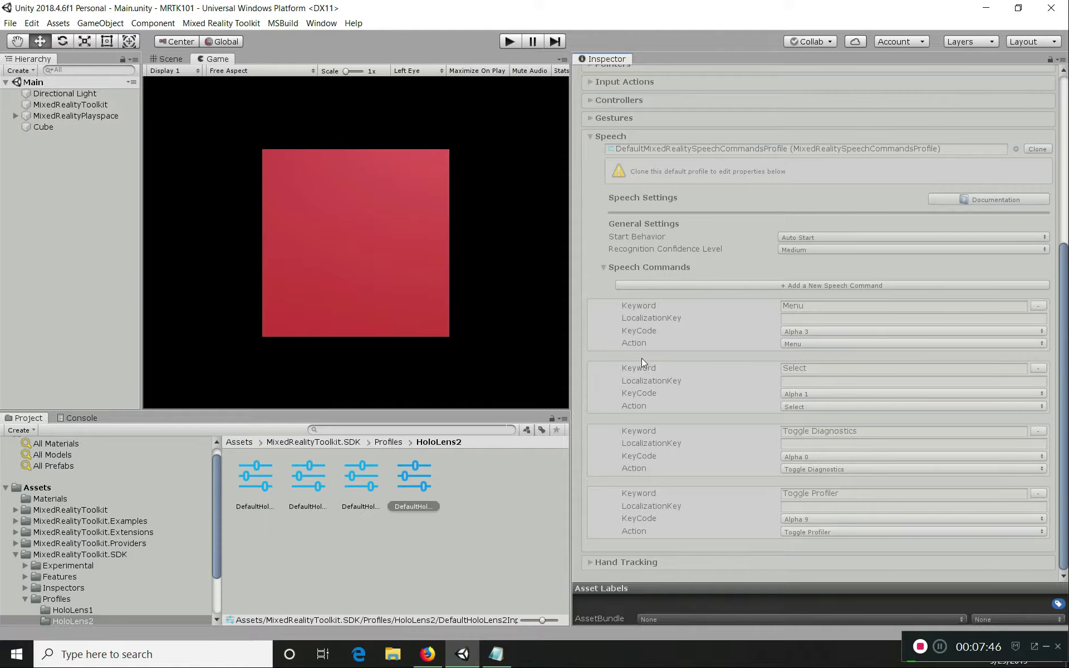
- Collapse Speech Commands and the Speech section, and expand Hand Tracking to examine its prefabs and visualization modes
left_click(604, 267)
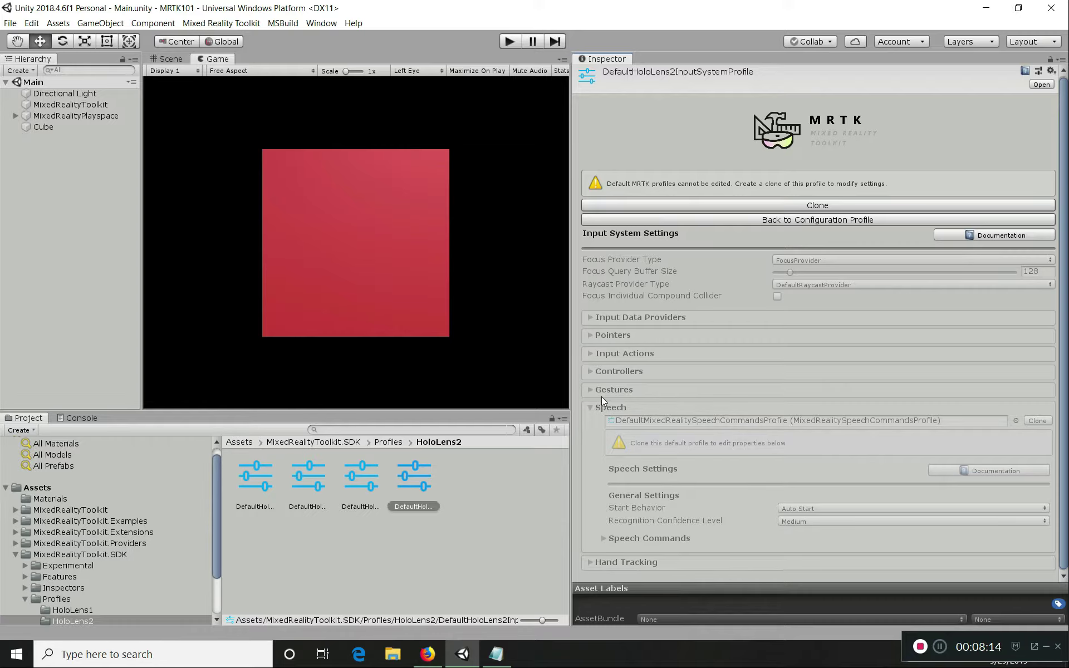
left_click(589, 411)
left_click(590, 428)
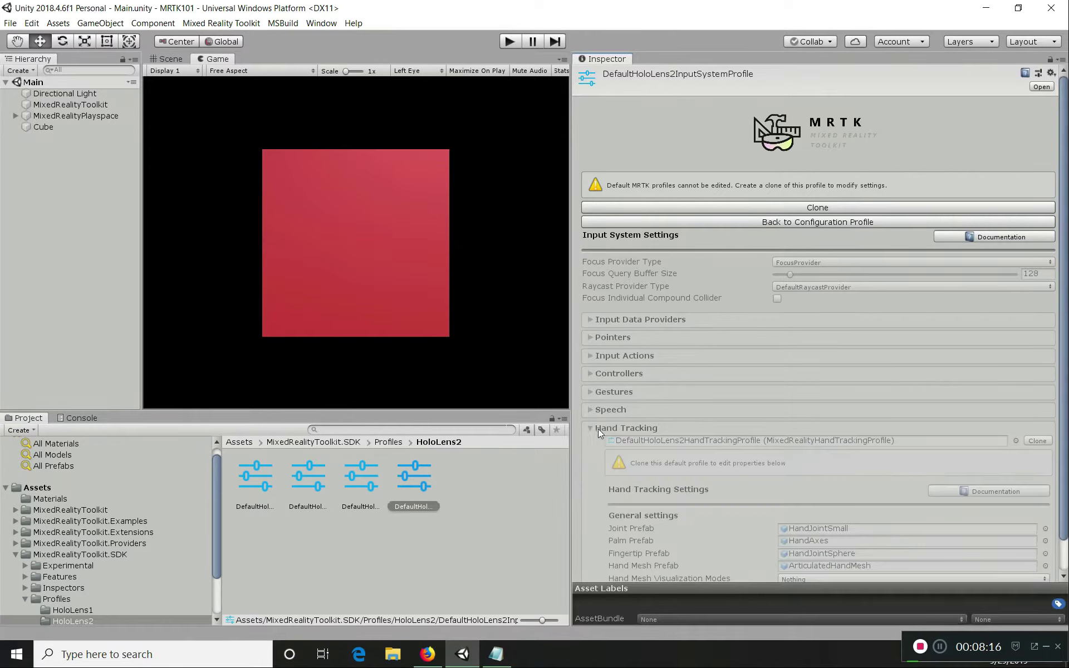
scroll(643, 427, "down", 2)
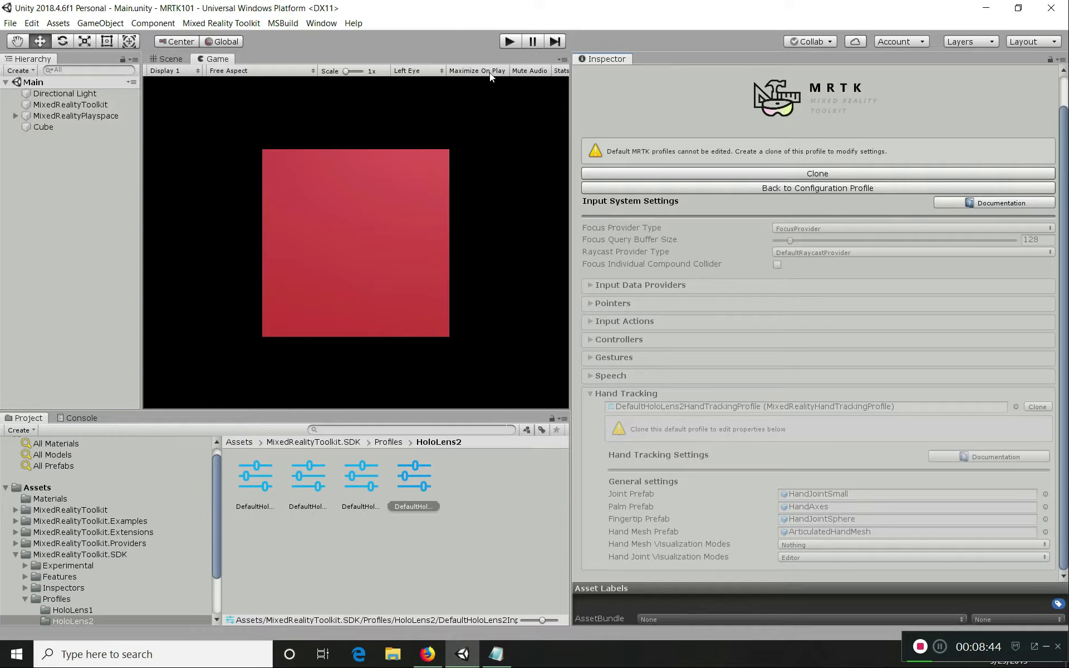
- Run the scene, show the simulated right hand with its joints and pointer ray beside the cube, and stop it
left_click(509, 44)
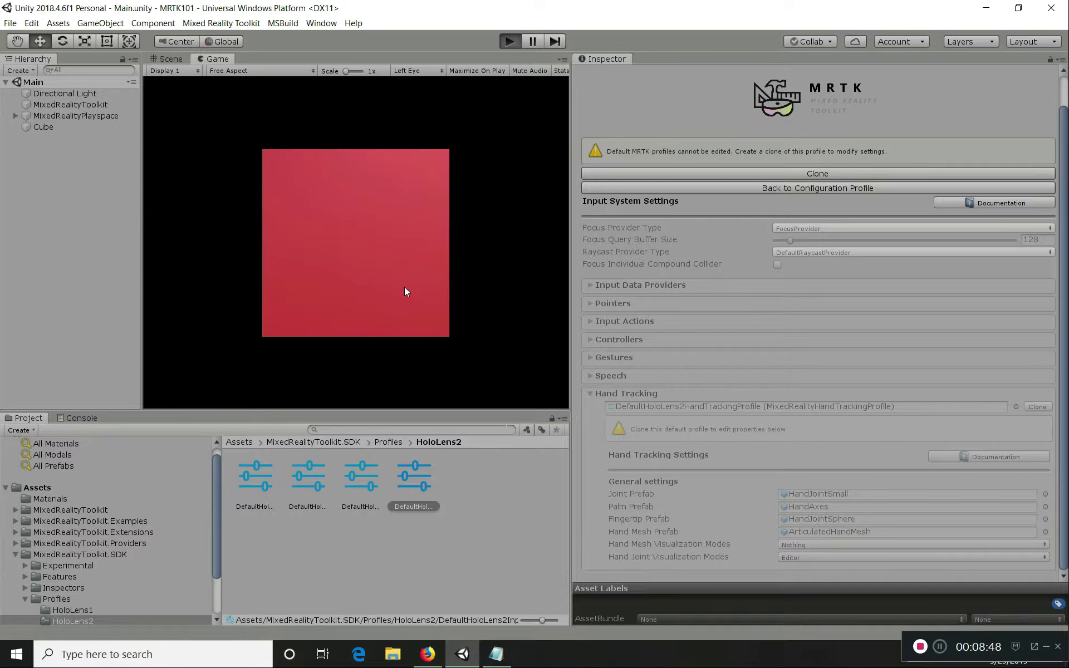
key("space")
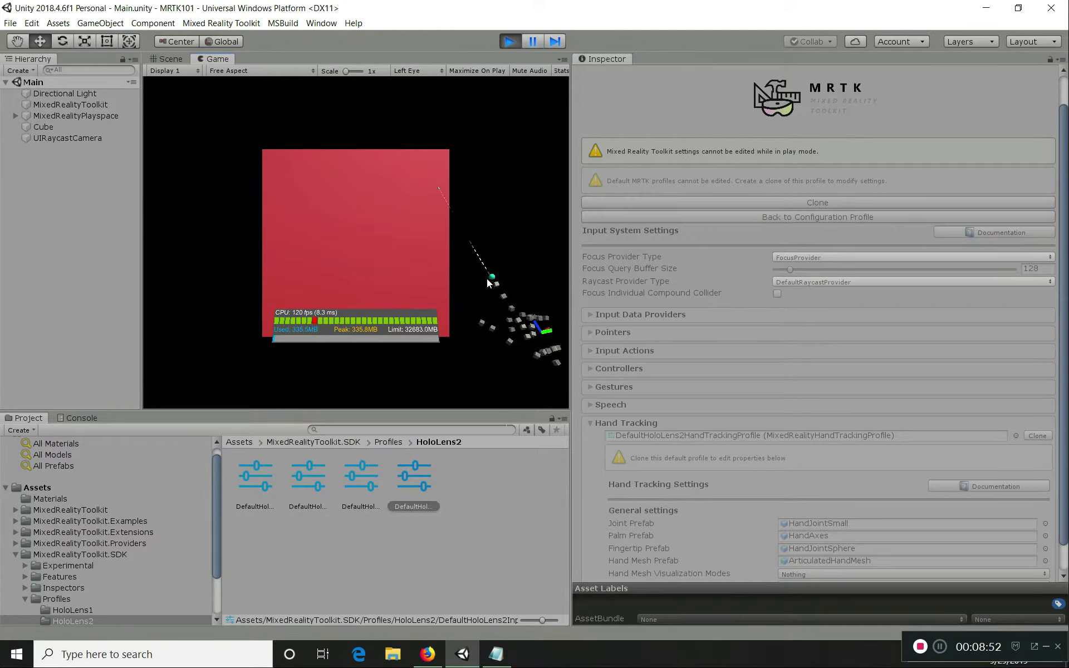
left_click(509, 41)
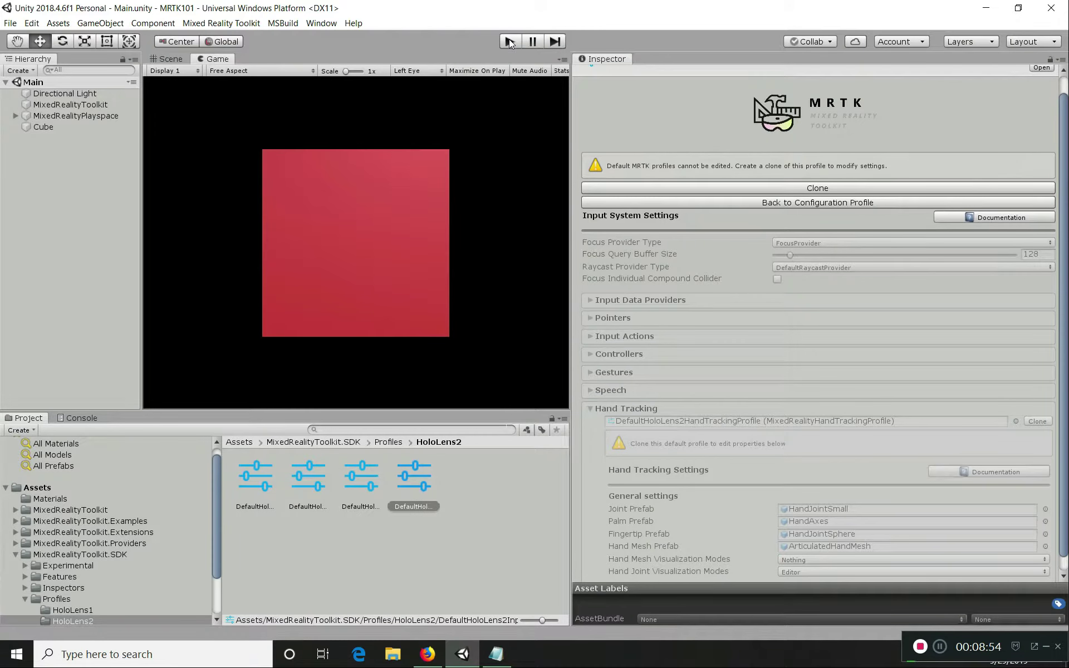
- Review the Hand Tracking general settings once more and collapse the Hand Tracking section
scroll(694, 420, "down", 1)
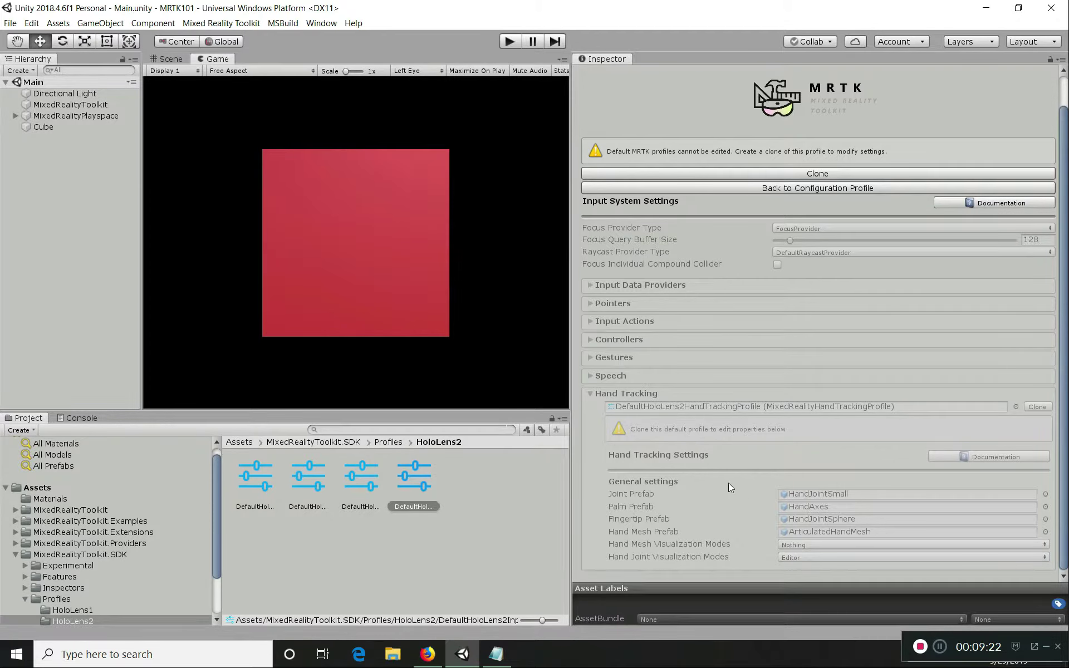
left_click(590, 395)
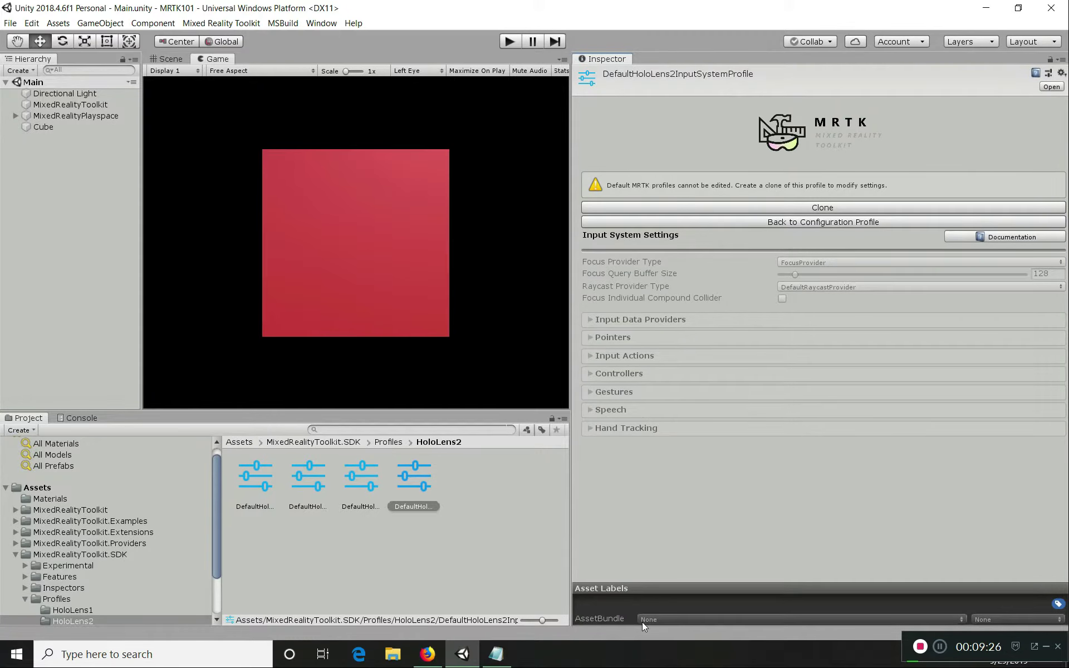
- Widen the Inspector, and return to the HoloLens 2 configuration profile to show its Boundary settings
left_click_drag(570, 436, 454, 427)
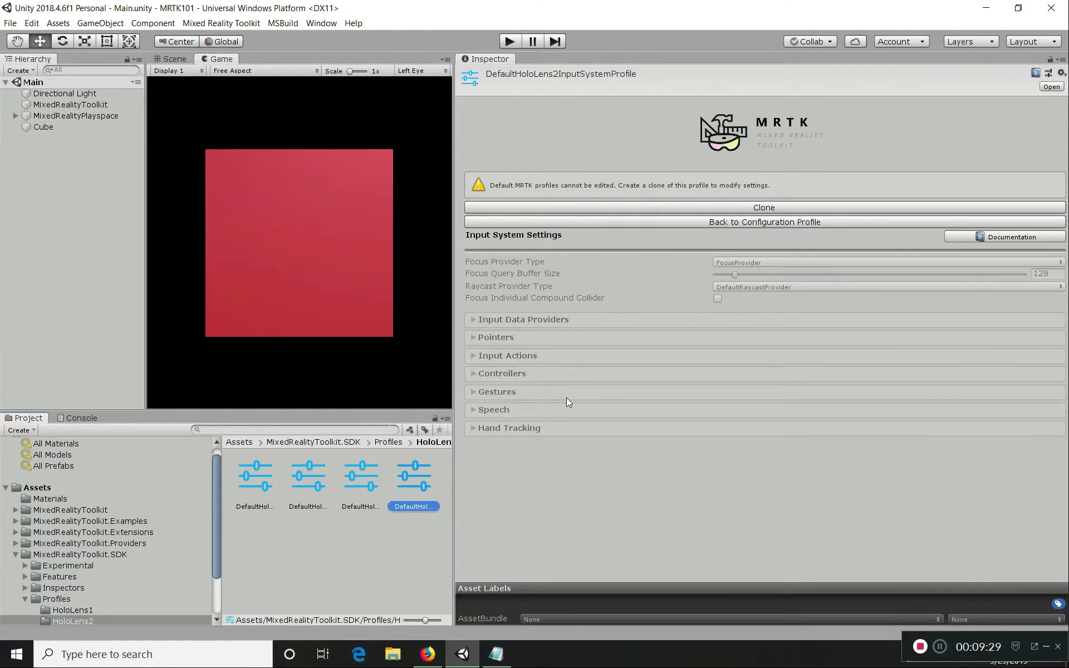
left_click(737, 221)
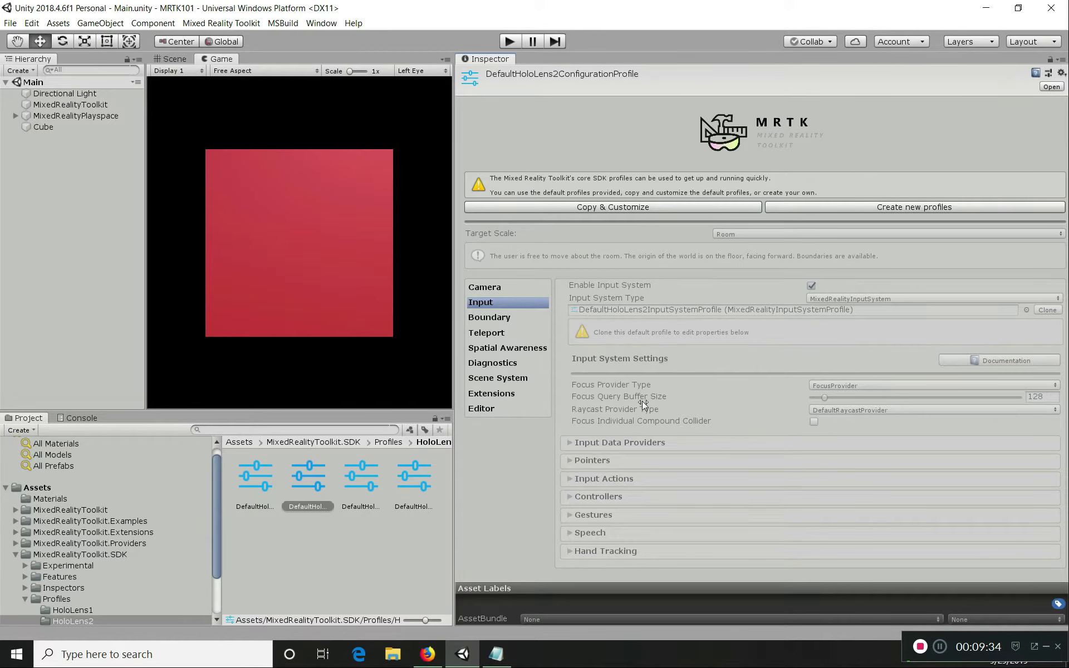
left_click(492, 317)
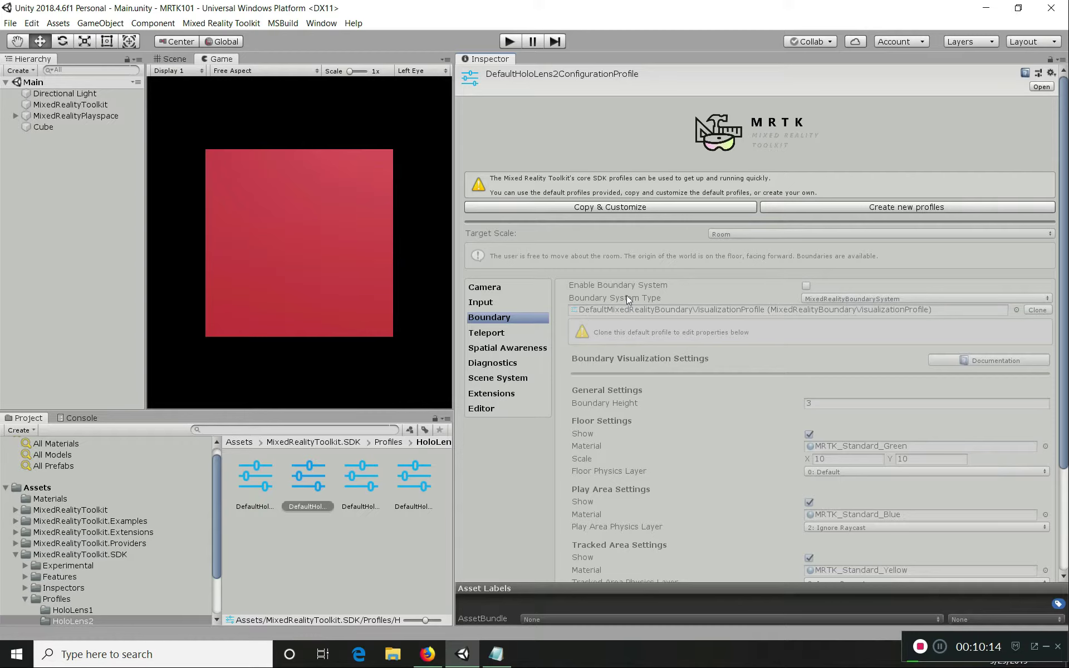
- Review the boundary visualization settings from floor to ceiling, and show the profile's Teleport settings
scroll(610, 332, "down", 3)
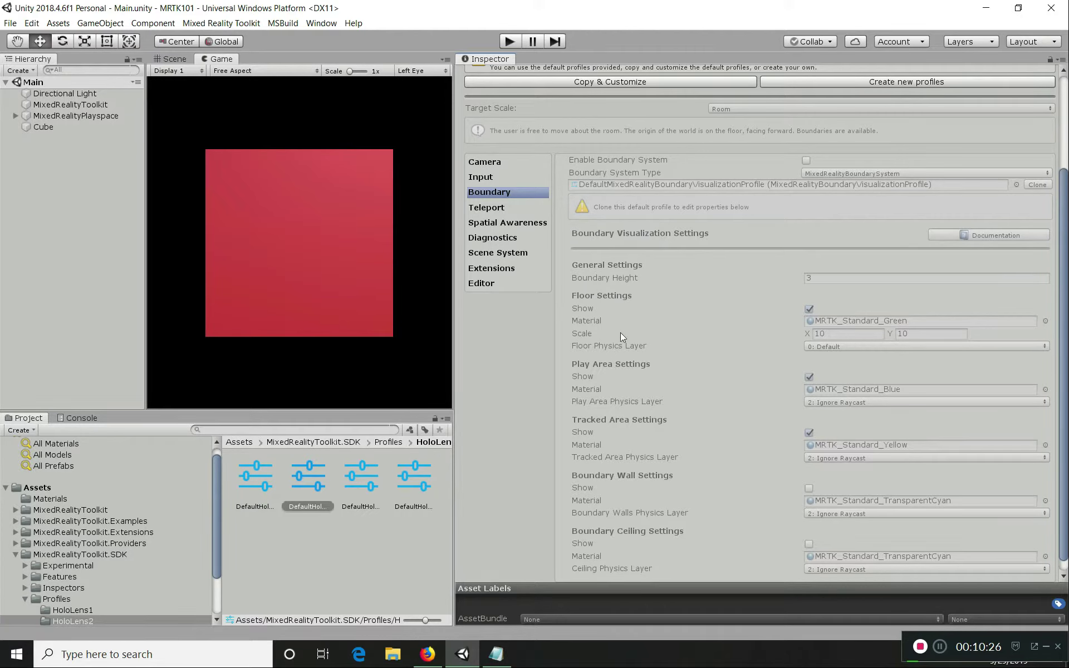
scroll(633, 377, "down", 1)
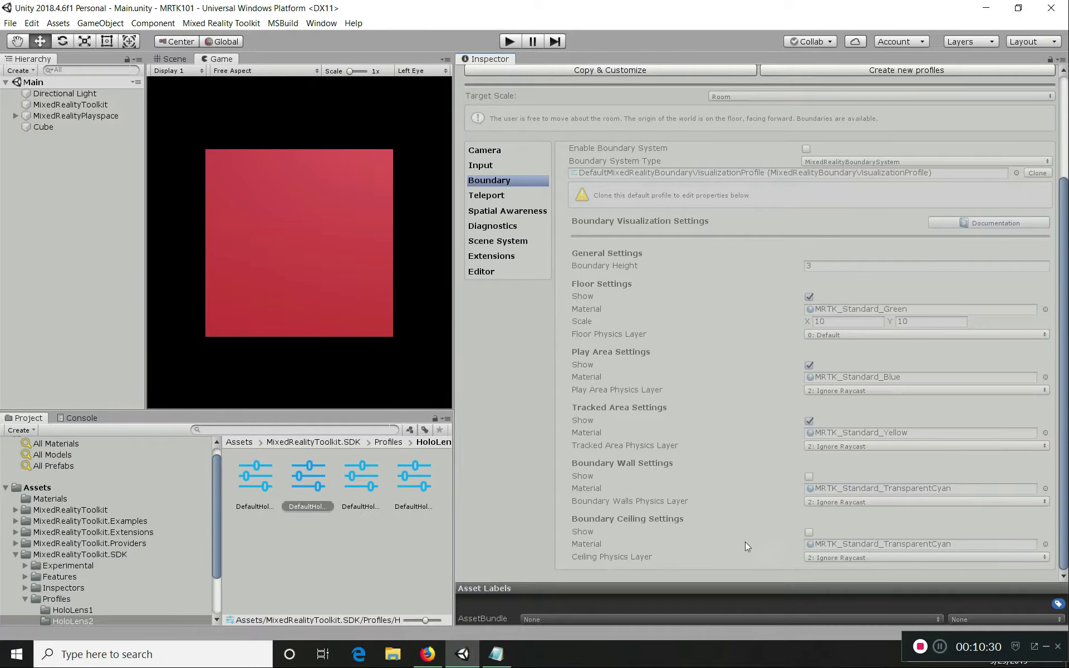
scroll(620, 405, "up", 5)
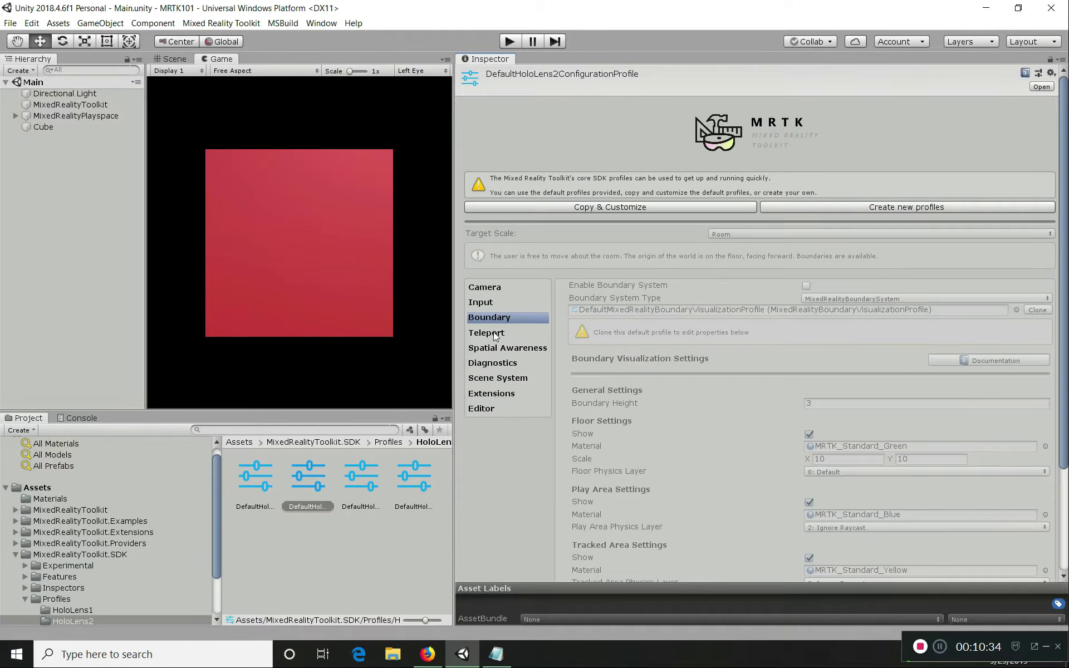
left_click(499, 334)
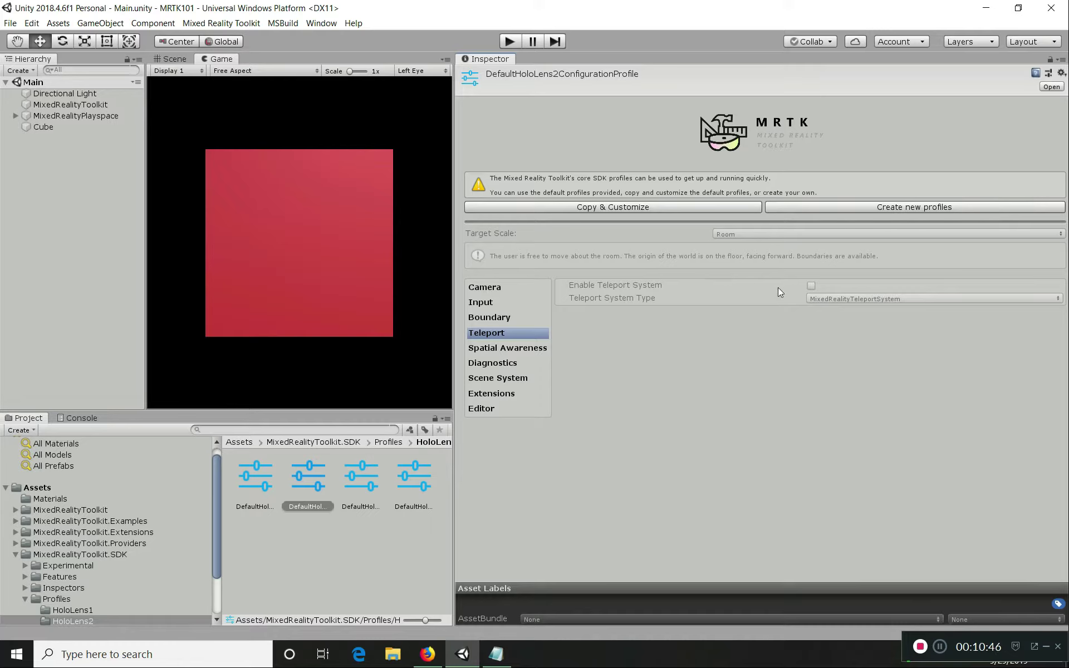
- Show the Spatial Awareness settings and expand the Windows Mixed Reality Spatial Mesh Observer to examine its general settings
left_click(514, 348)
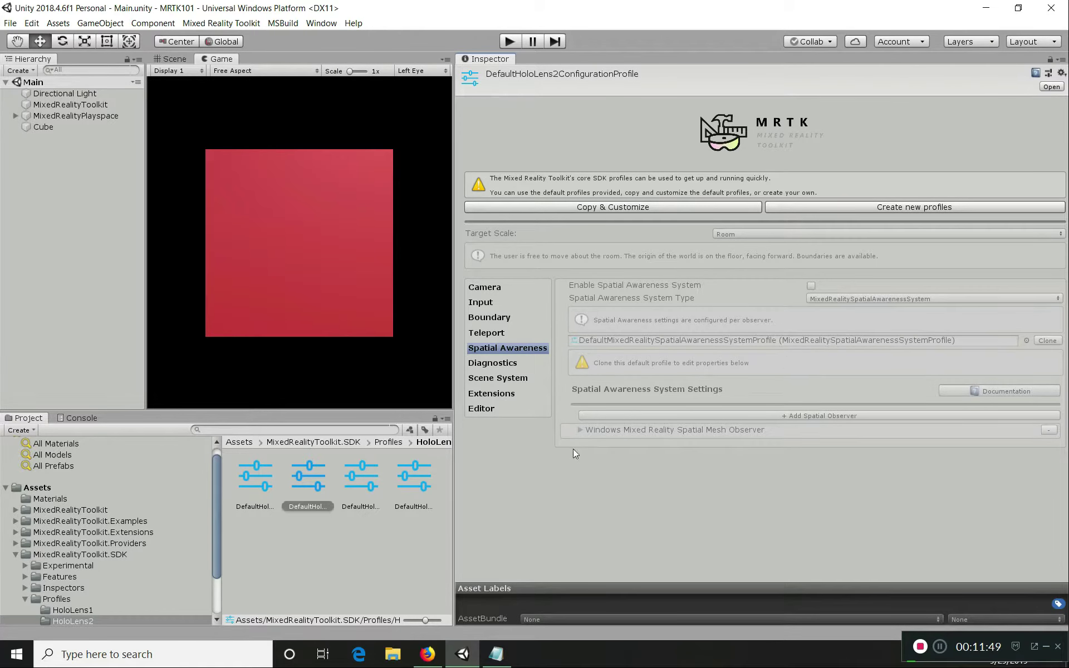
left_click(581, 430)
scroll(657, 373, "down", 5)
scroll(661, 365, "down", 1)
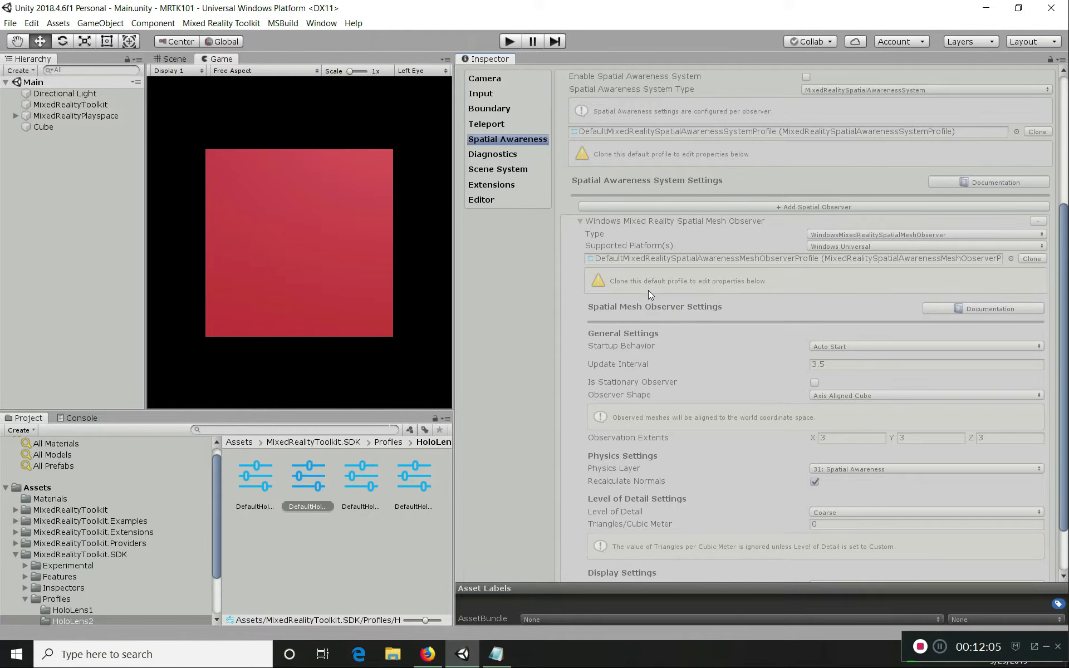
scroll(642, 290, "down", 3)
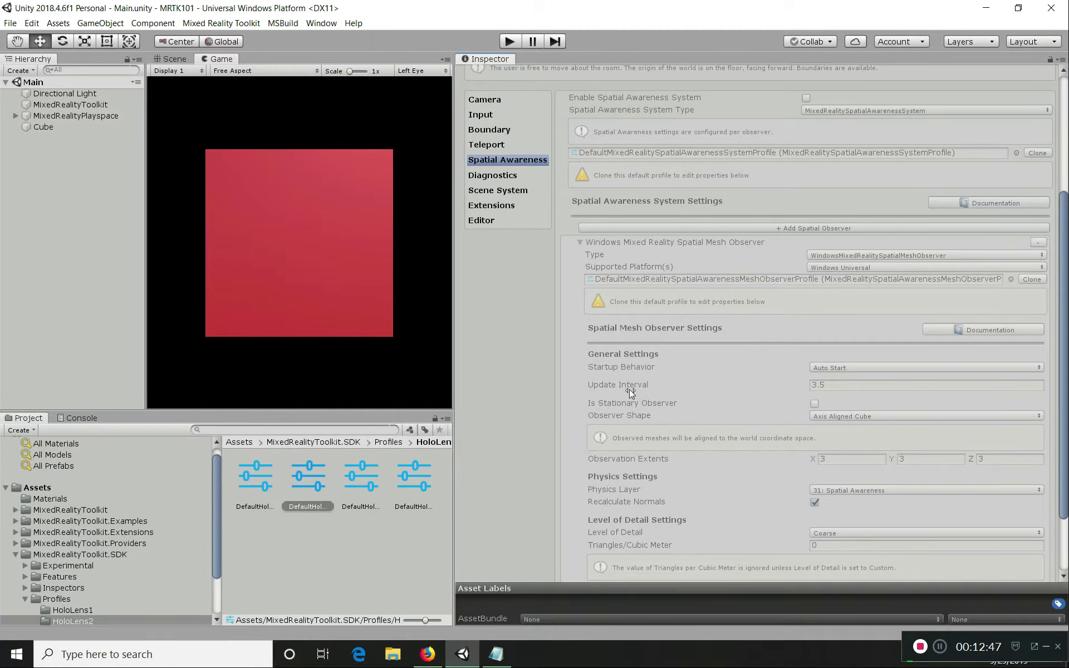
scroll(597, 382, "down", 1)
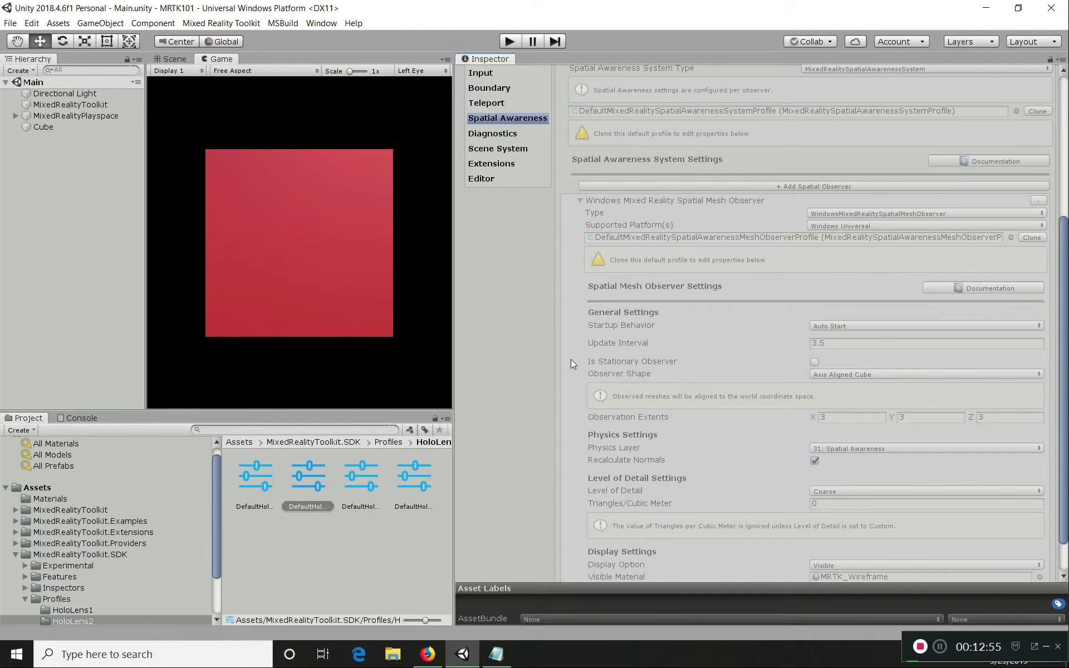
- Examine the spatial mesh observer's physics, level of detail and display settings, including the description of Recalculate Normals
scroll(572, 363, "down", 2)
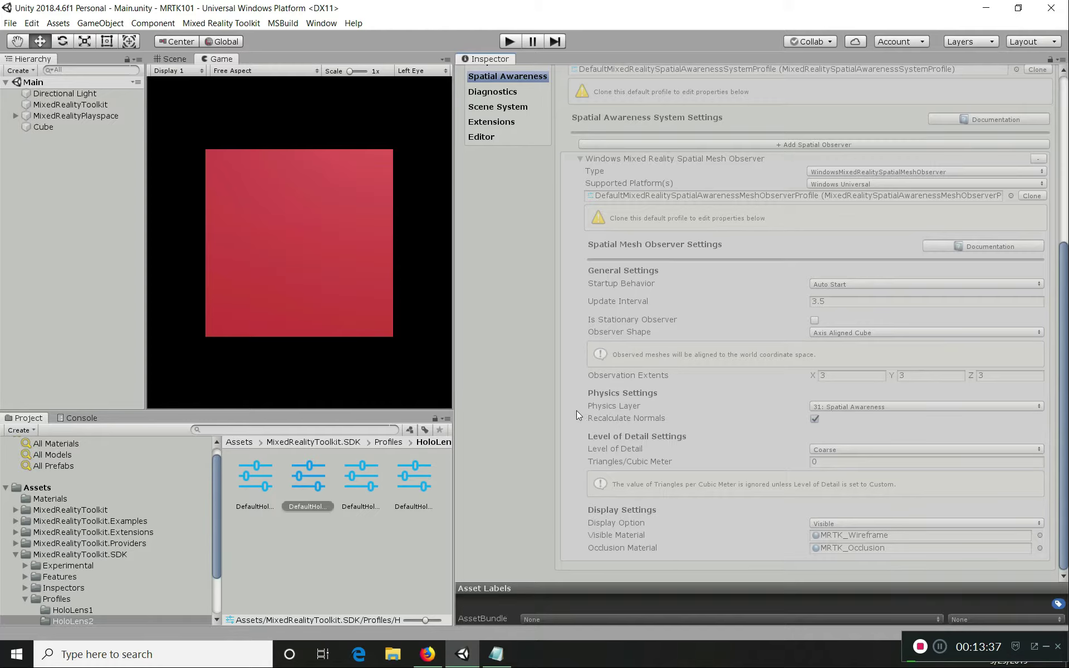
mouse_move(608, 416)
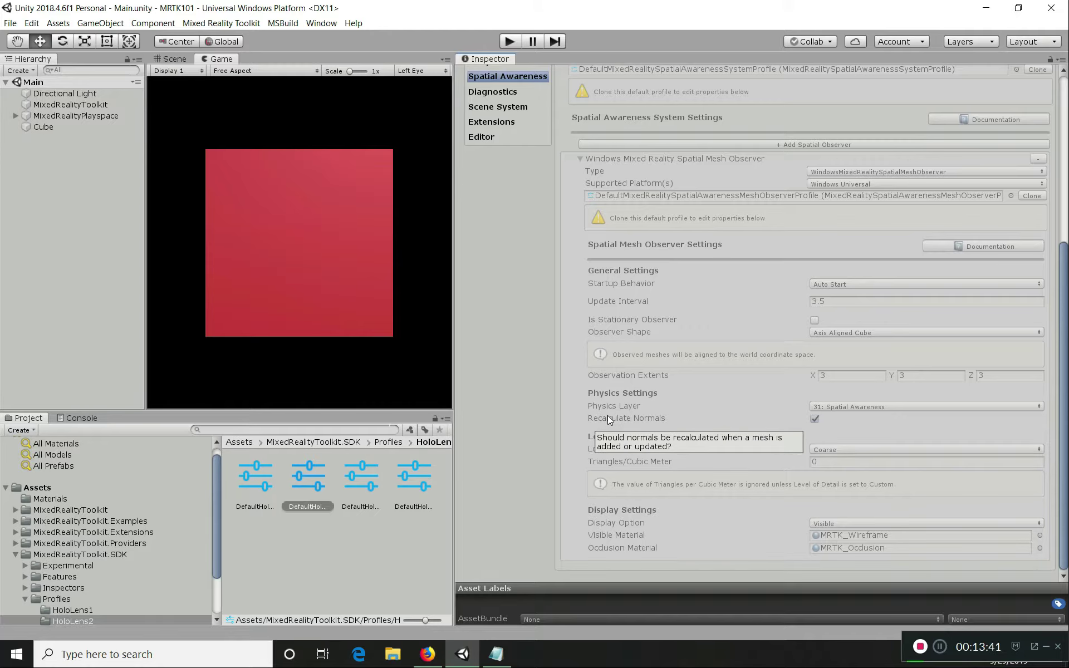
mouse_move(619, 380)
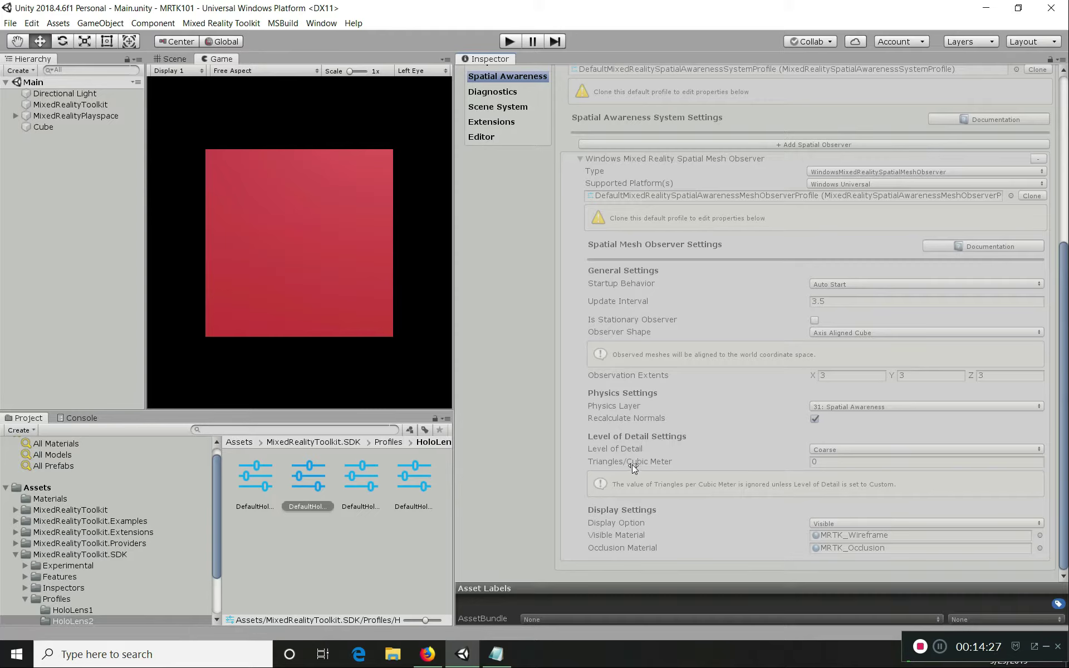
mouse_move(647, 460)
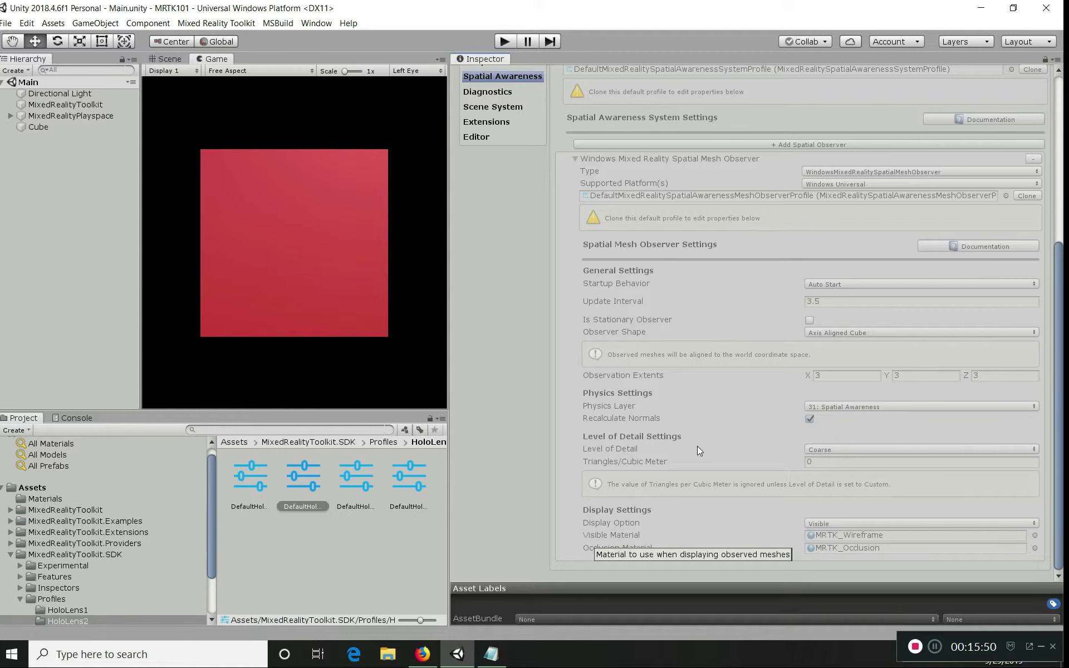
- Go through the profile's Diagnostics, Scene System, Extensions and Editor settings, ending at the Use Service Inspectors option
scroll(504, 242, "up", 5)
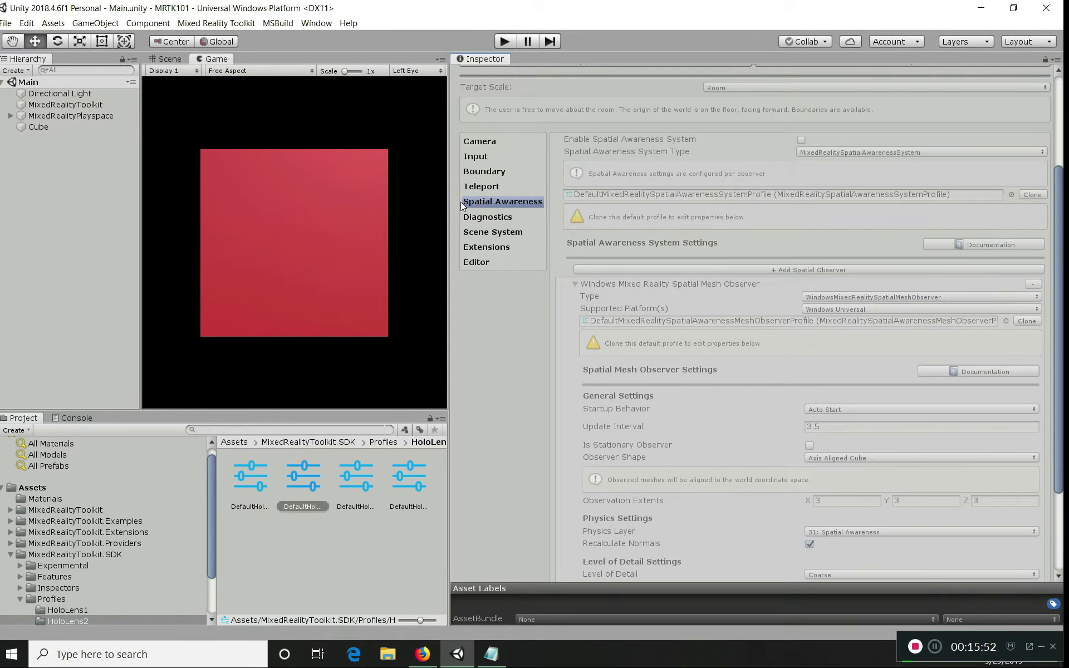
left_click(488, 216)
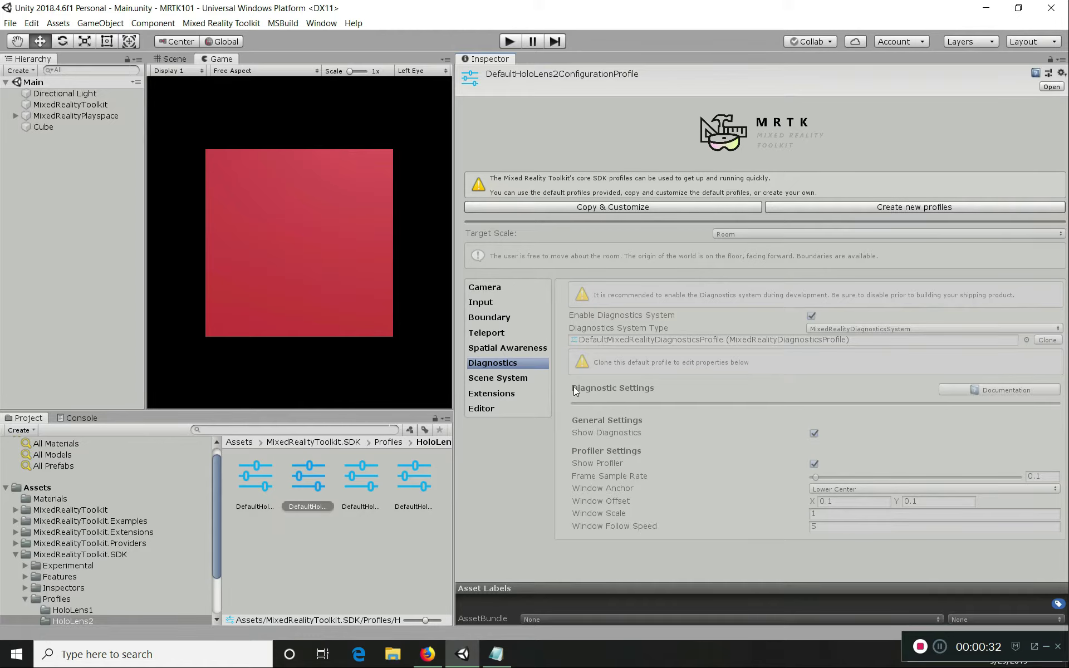
left_click(513, 379)
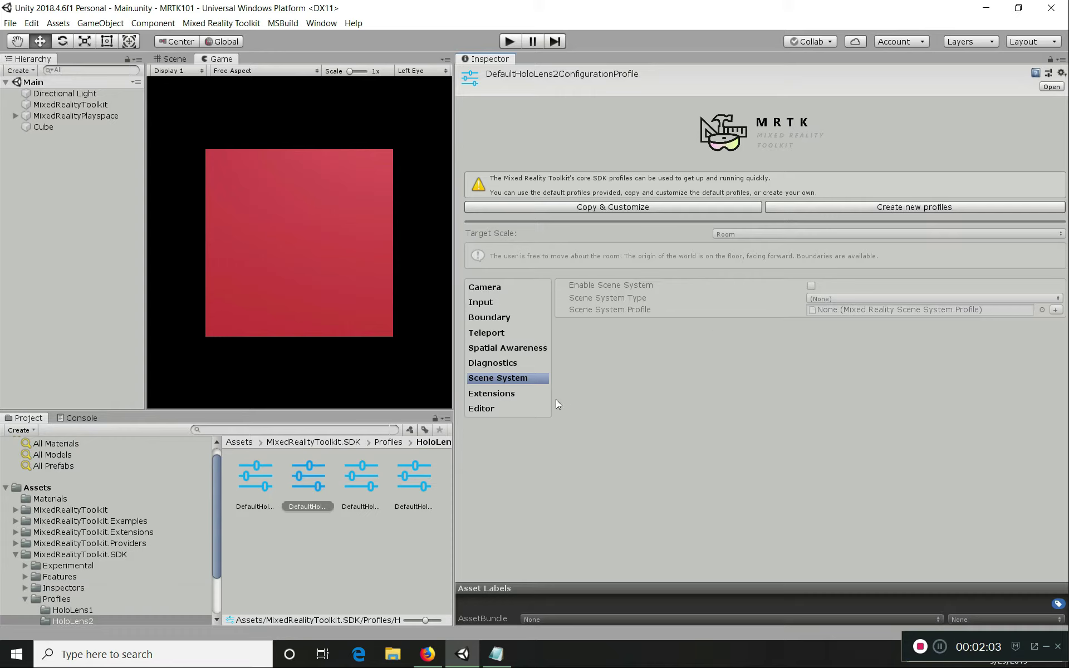
left_click(484, 395)
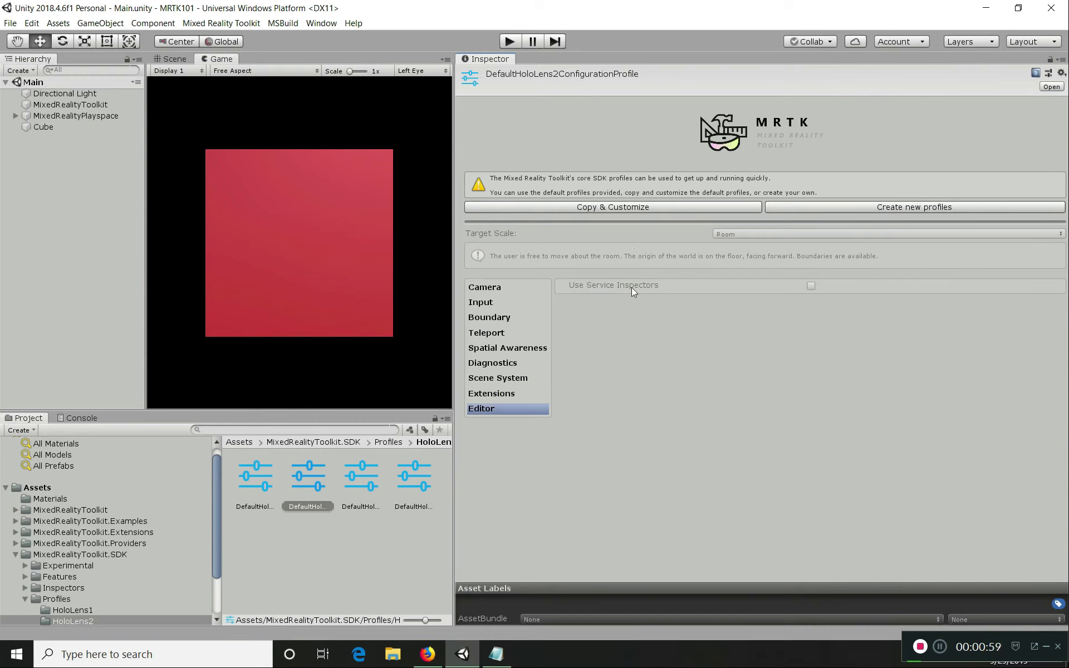
mouse_move(730, 289)
- Revisit the Input settings, expand and collapse the Pointers section, and return to the Editor settings
left_click(489, 301)
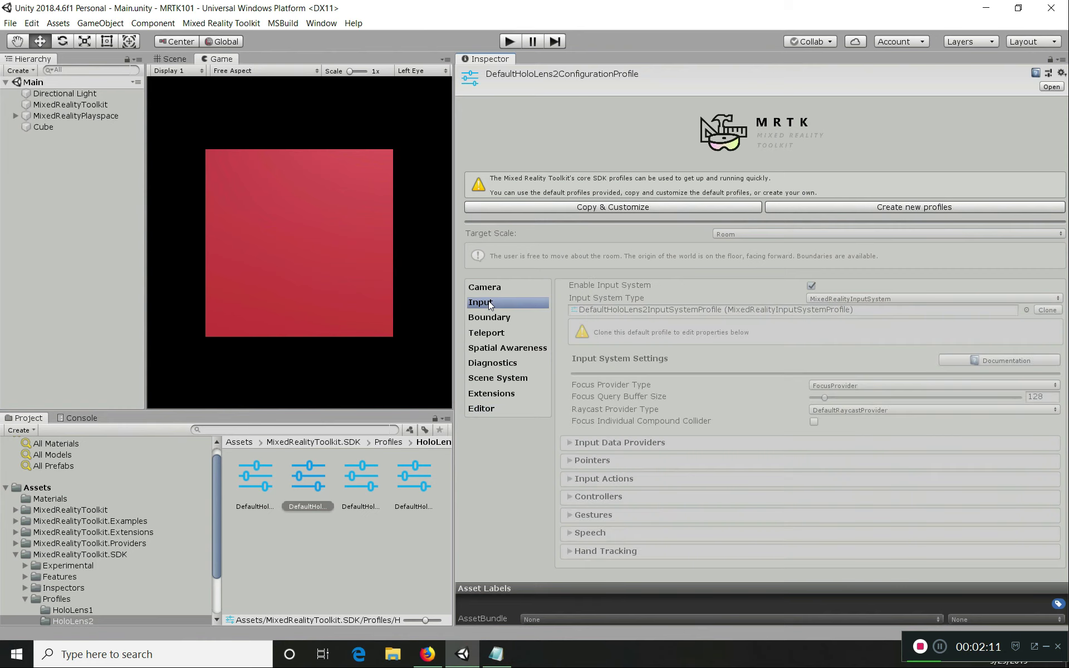
left_click(569, 460)
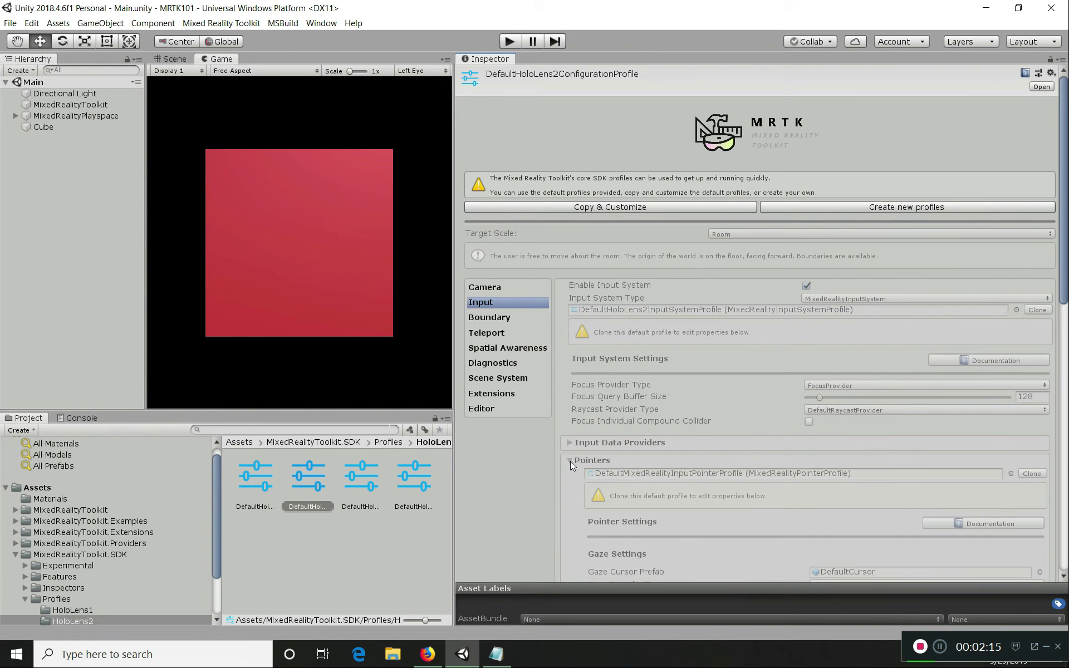
left_click(570, 461)
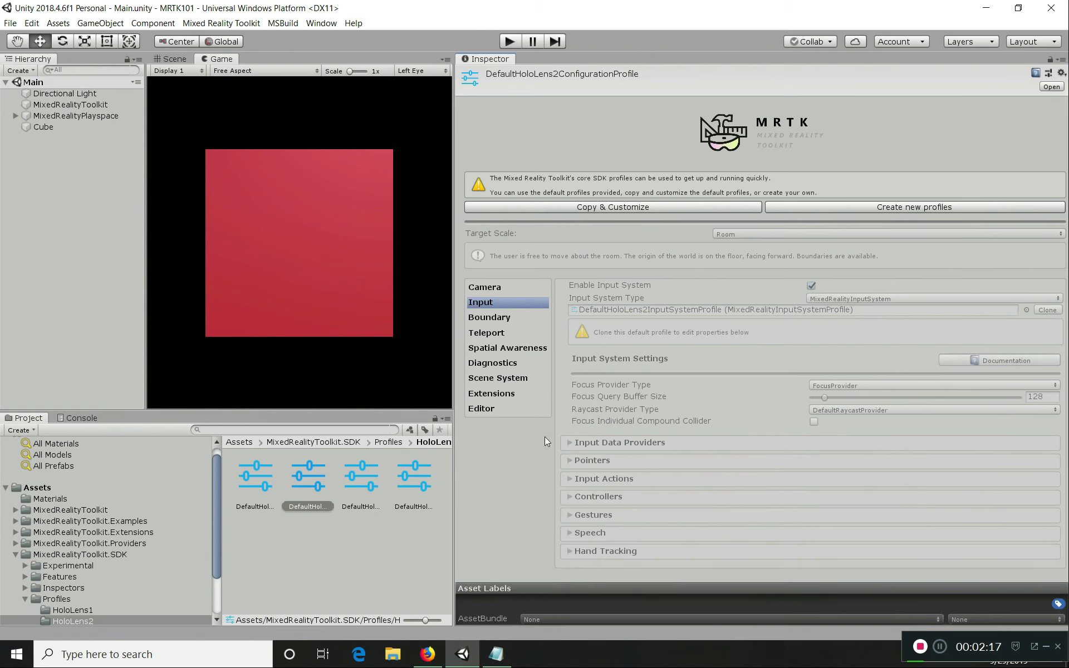
left_click(479, 408)
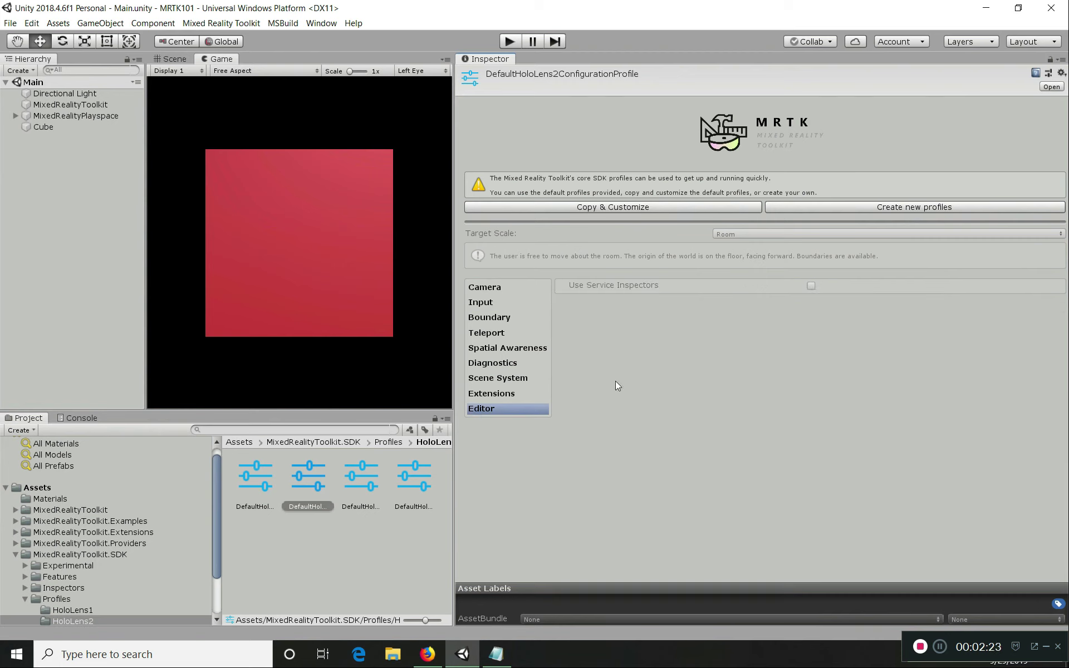